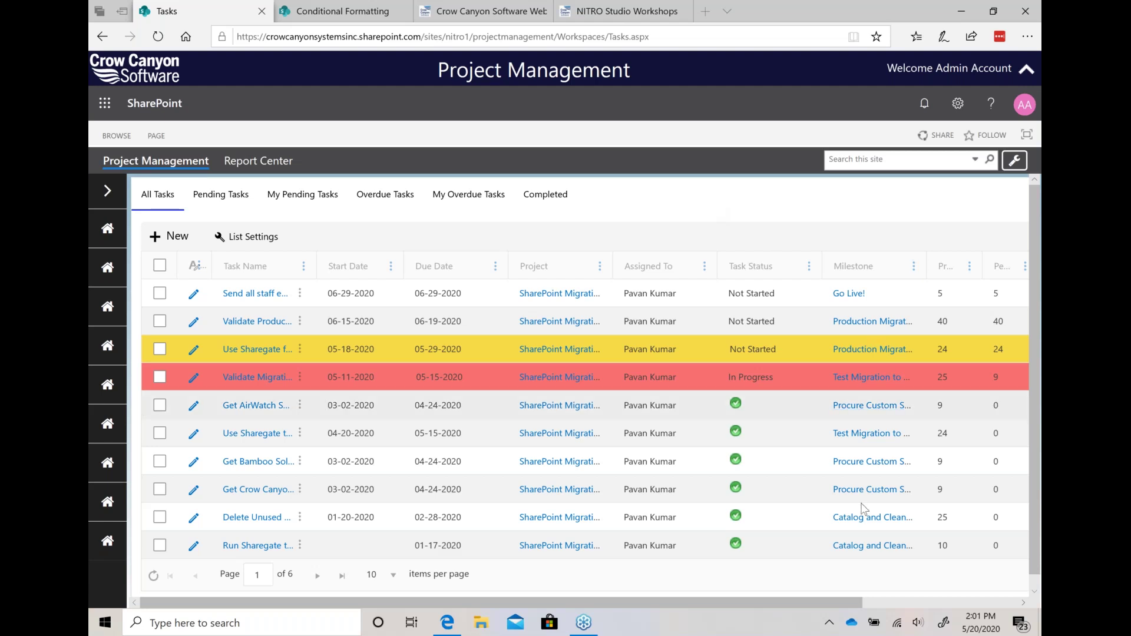
Examine the Tasks list's row colors, status icons and progress bars alongside its list settings and conditional formatting rules
drag(825, 603, 1000, 601)
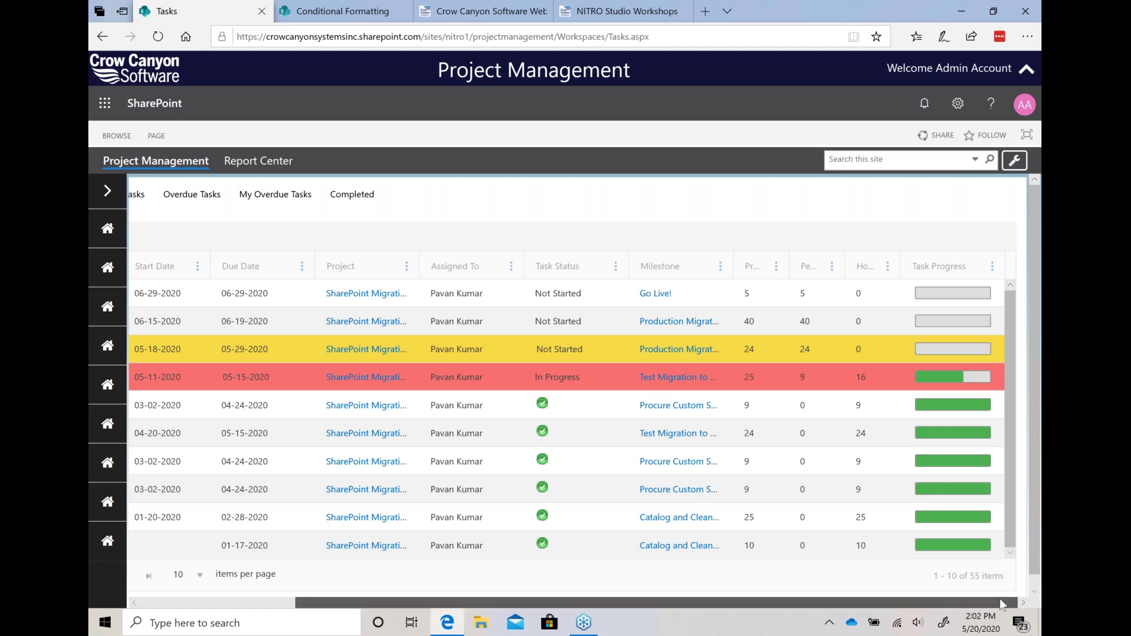
drag(1000, 598, 844, 617)
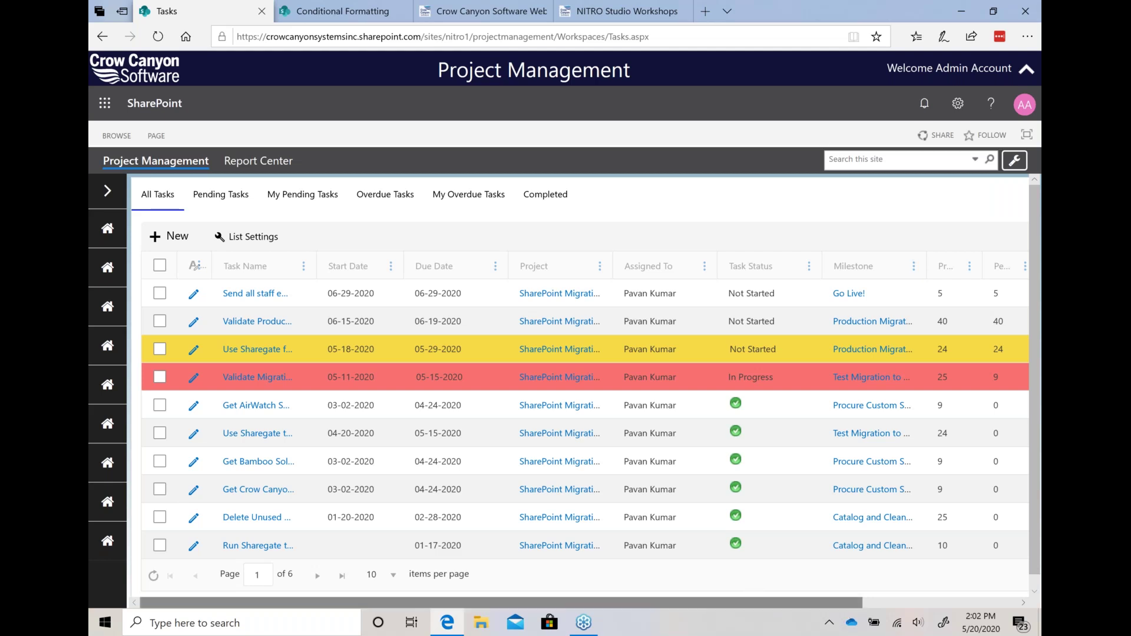
click(245, 238)
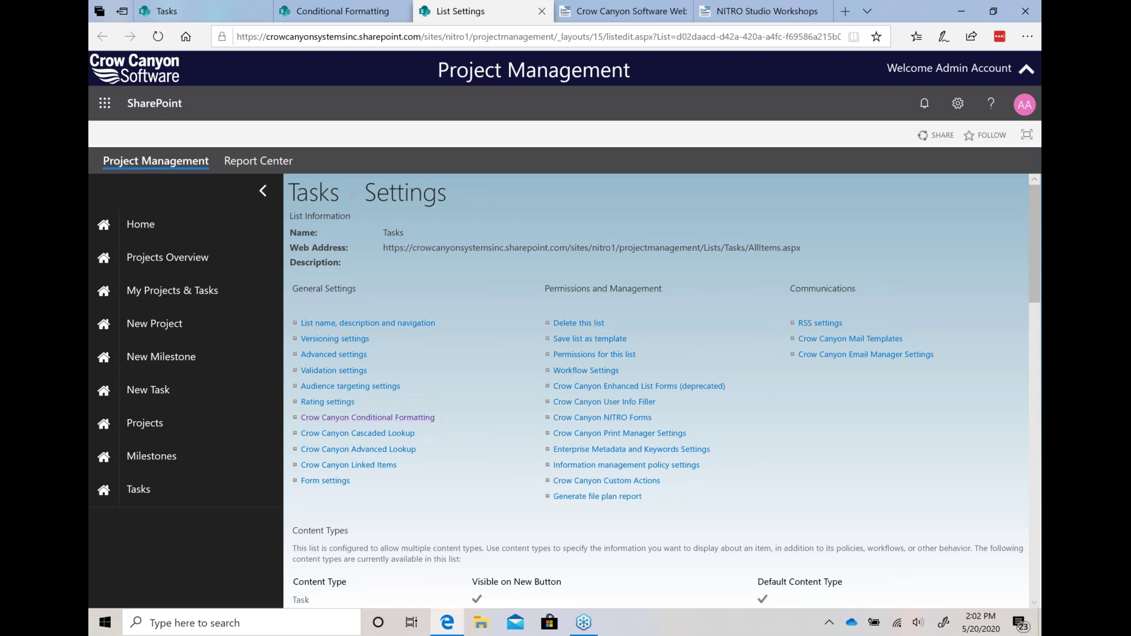
click(348, 16)
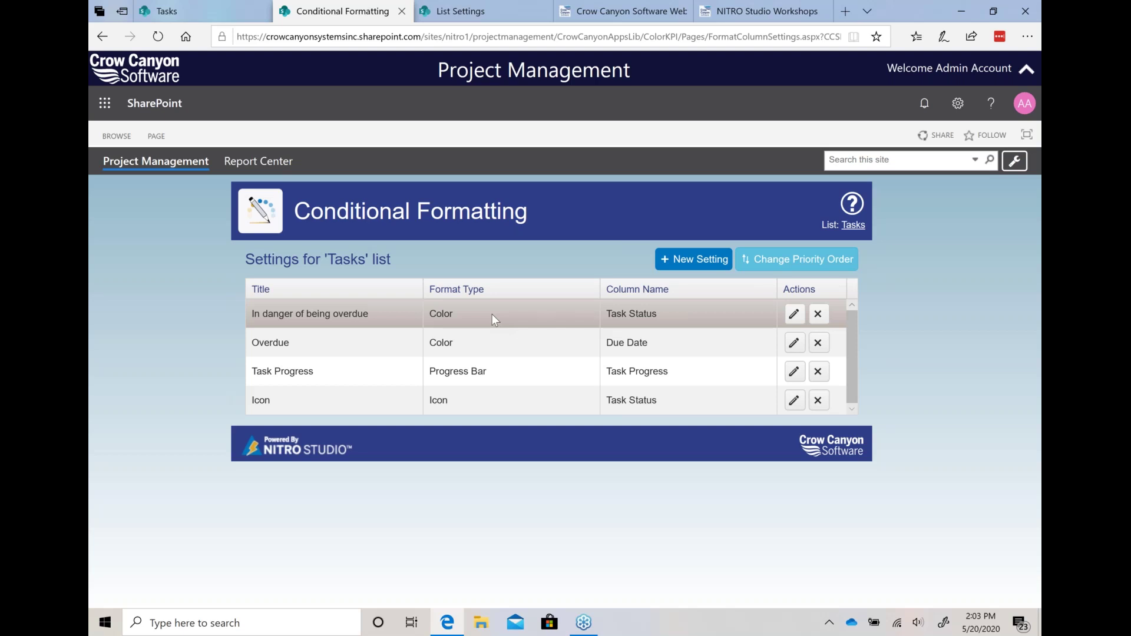
click(217, 9)
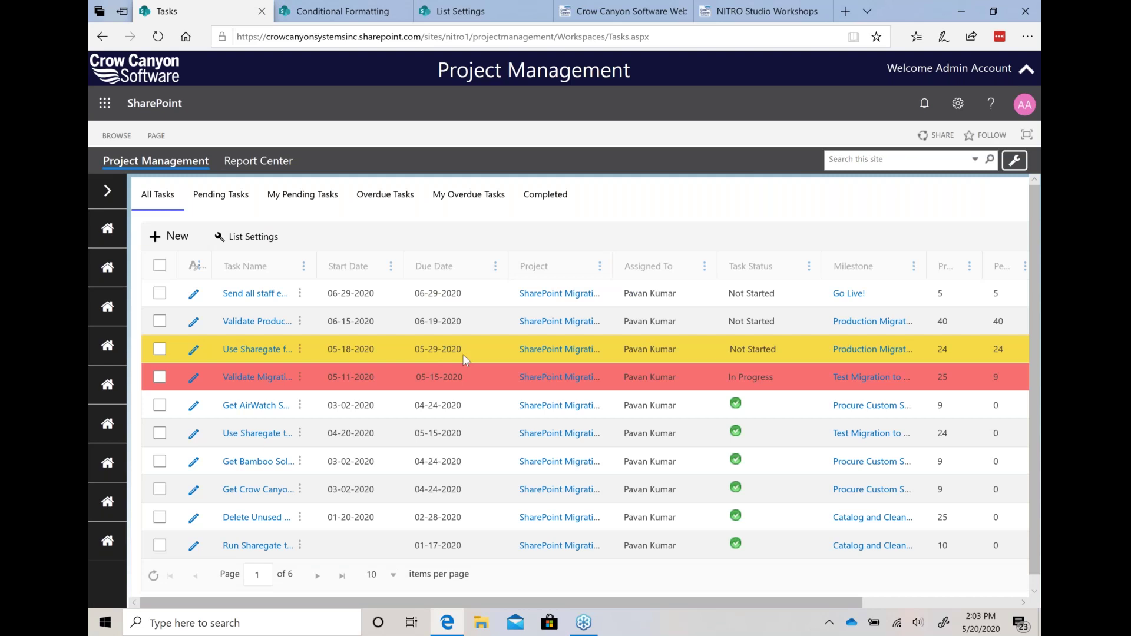
click(380, 17)
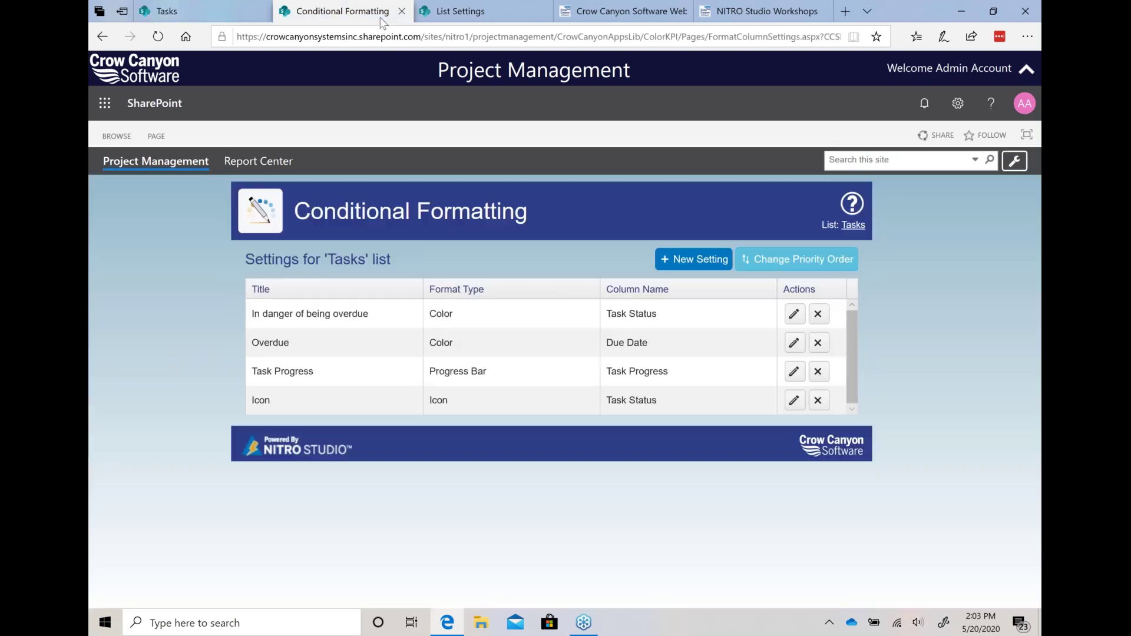
click(230, 7)
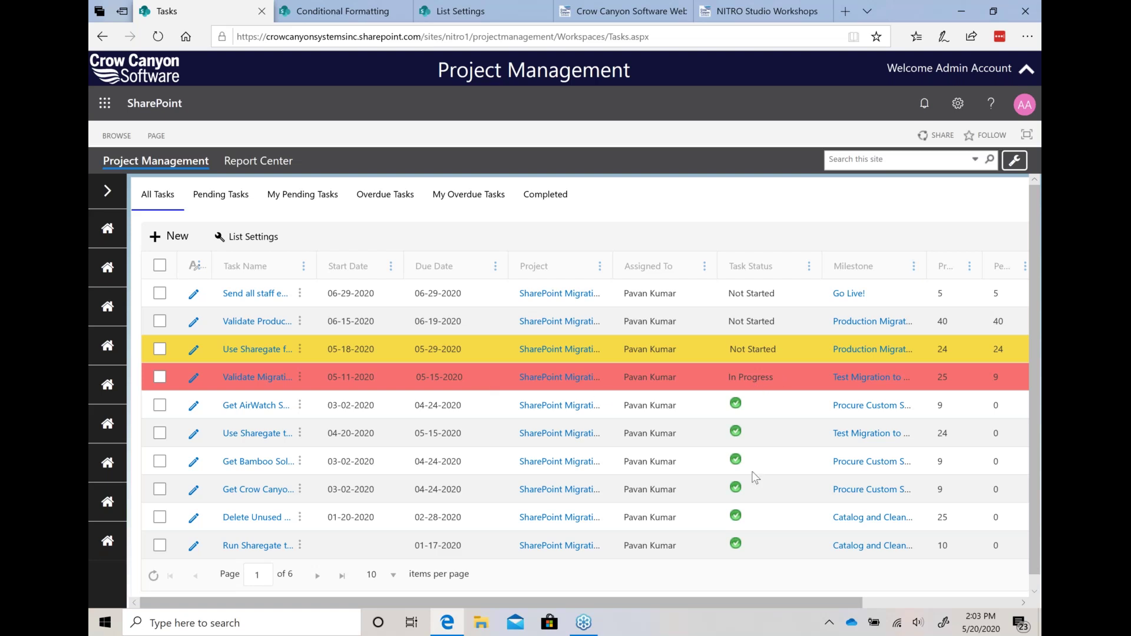
drag(807, 597, 971, 344)
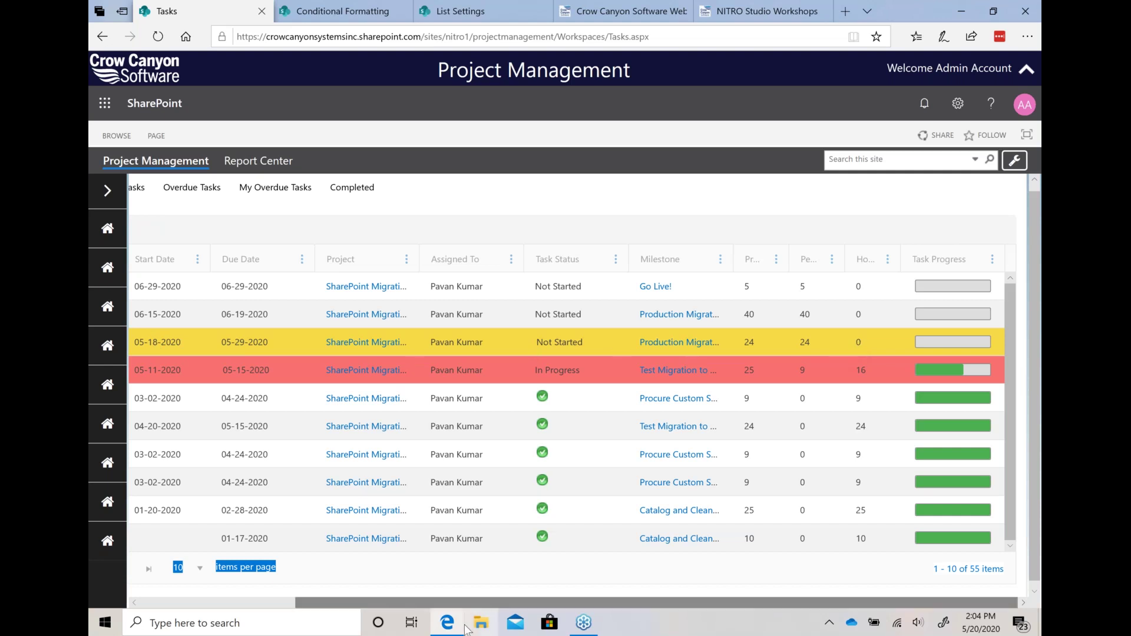
drag(482, 602, 347, 599)
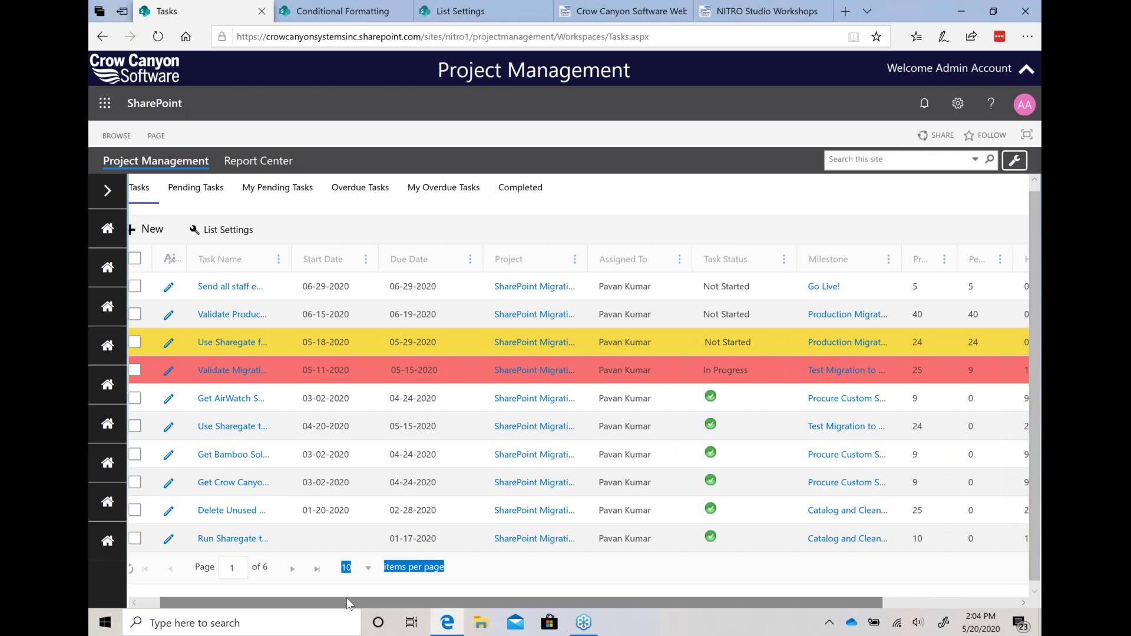
Open the Overdue conditional formatting rule of the Tasks list for editing and inspect its color choices
click(366, 15)
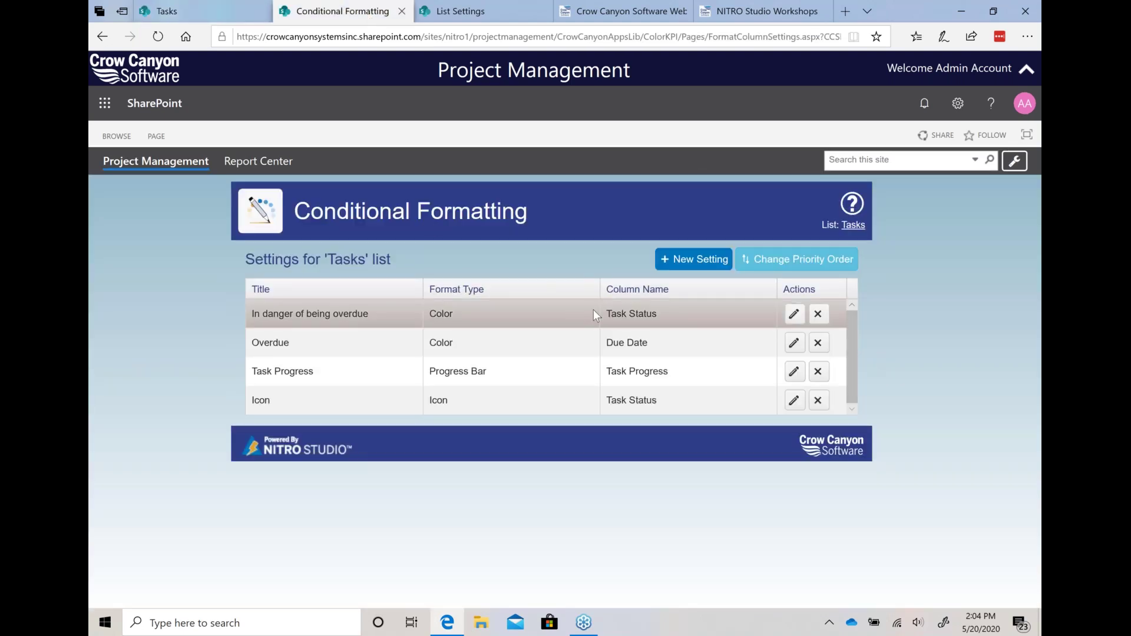
click(792, 345)
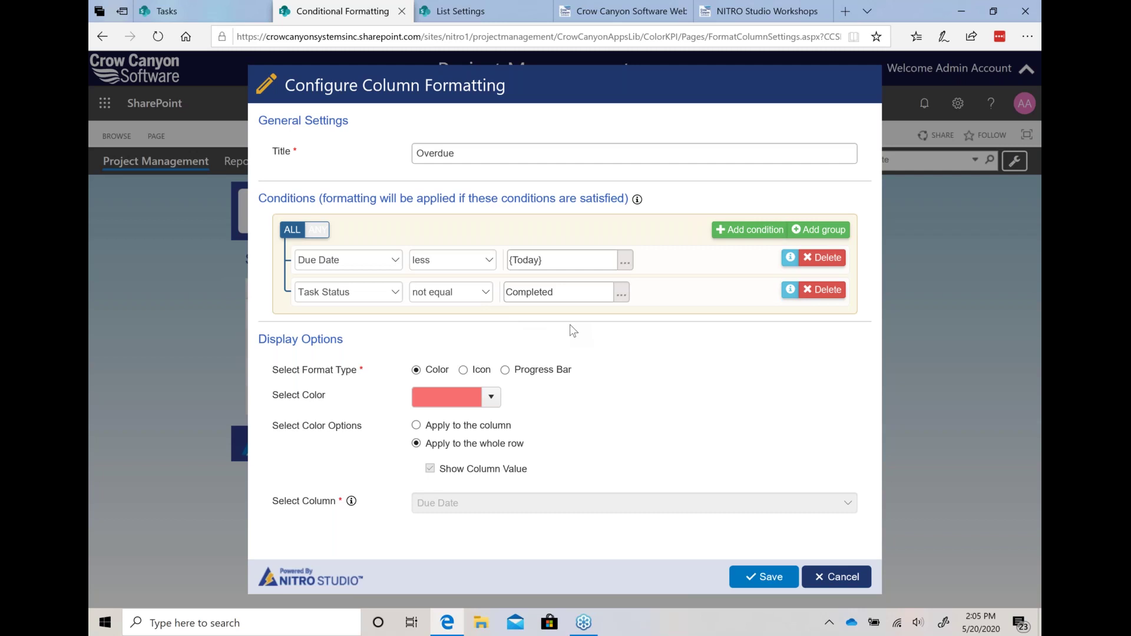
click(492, 398)
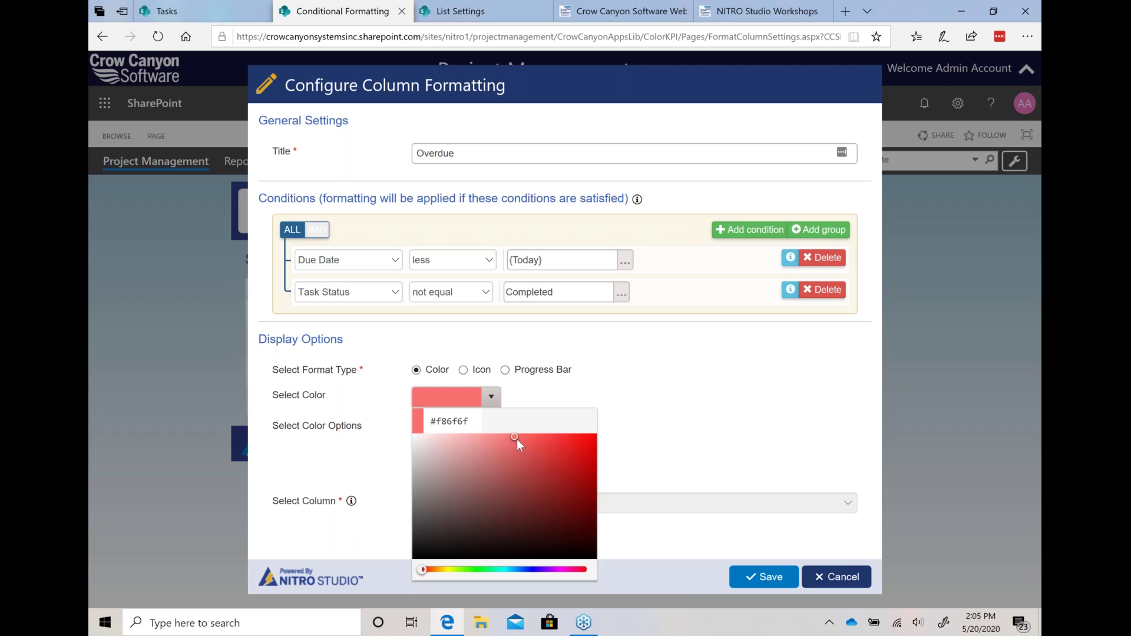
click(614, 385)
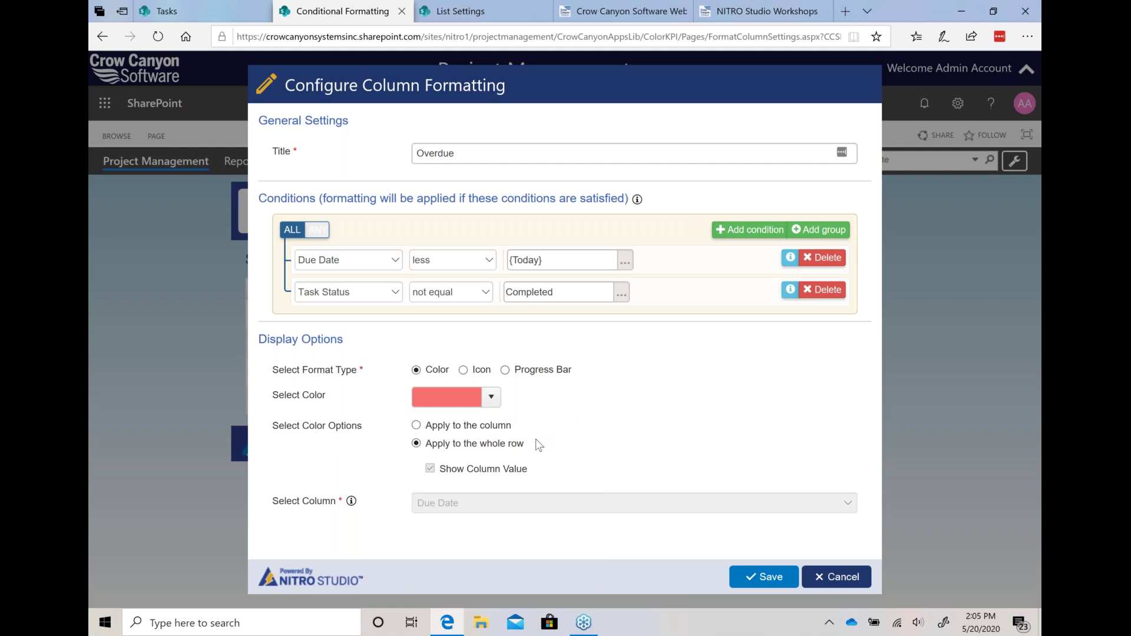
Set the Overdue rule's color to apply to the column, save the rule, and reload the Tasks list
click(230, 14)
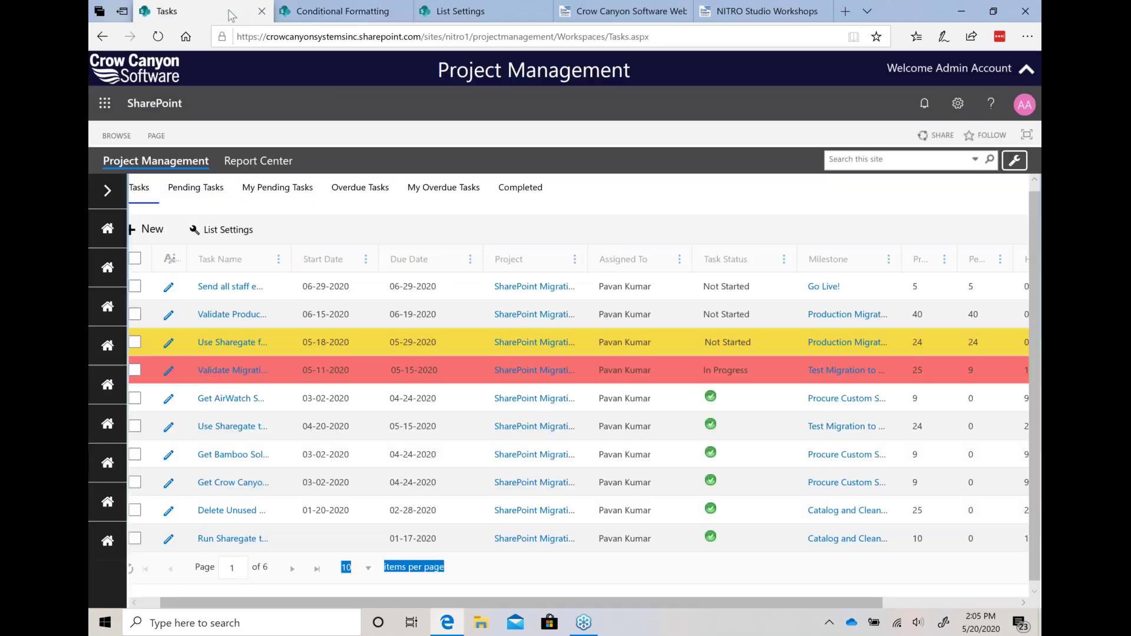
click(315, 14)
click(439, 429)
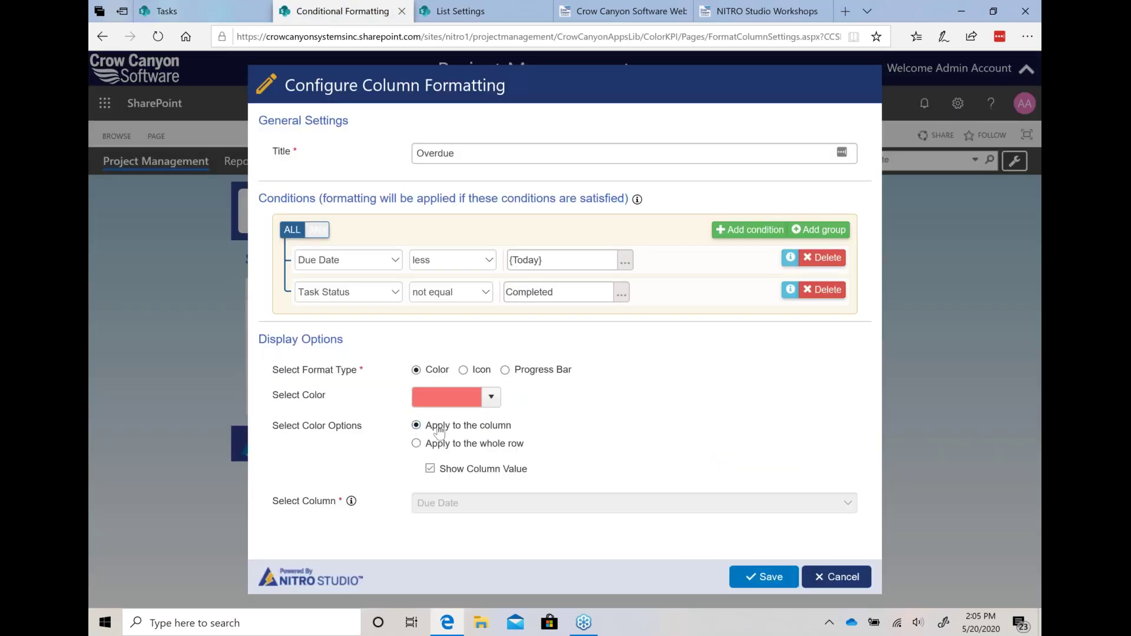
click(749, 580)
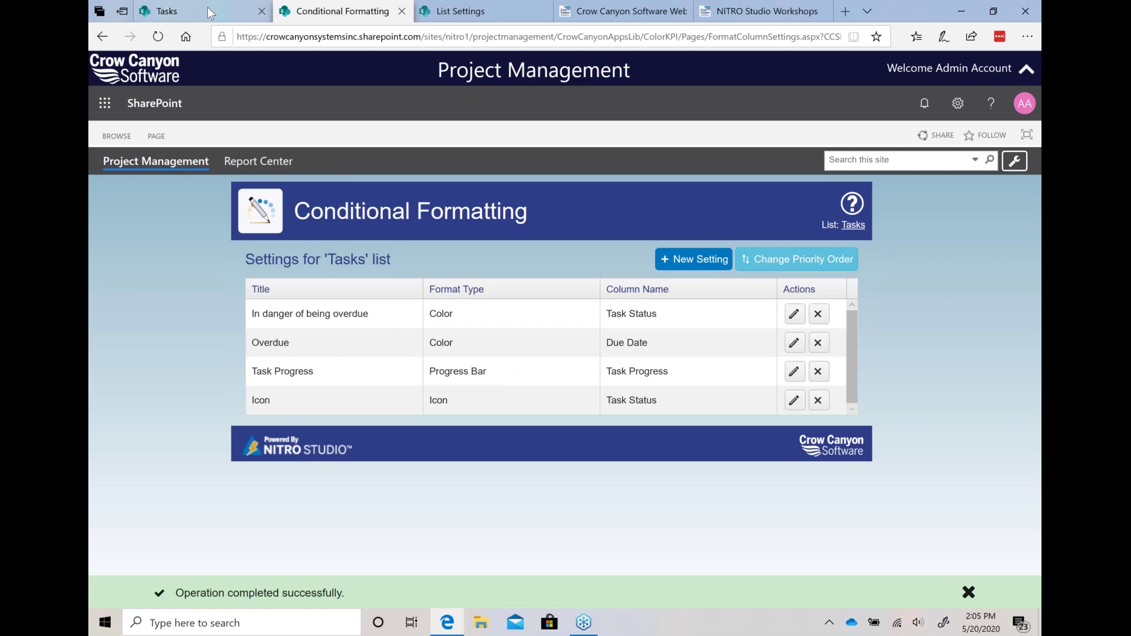
click(210, 12)
click(158, 36)
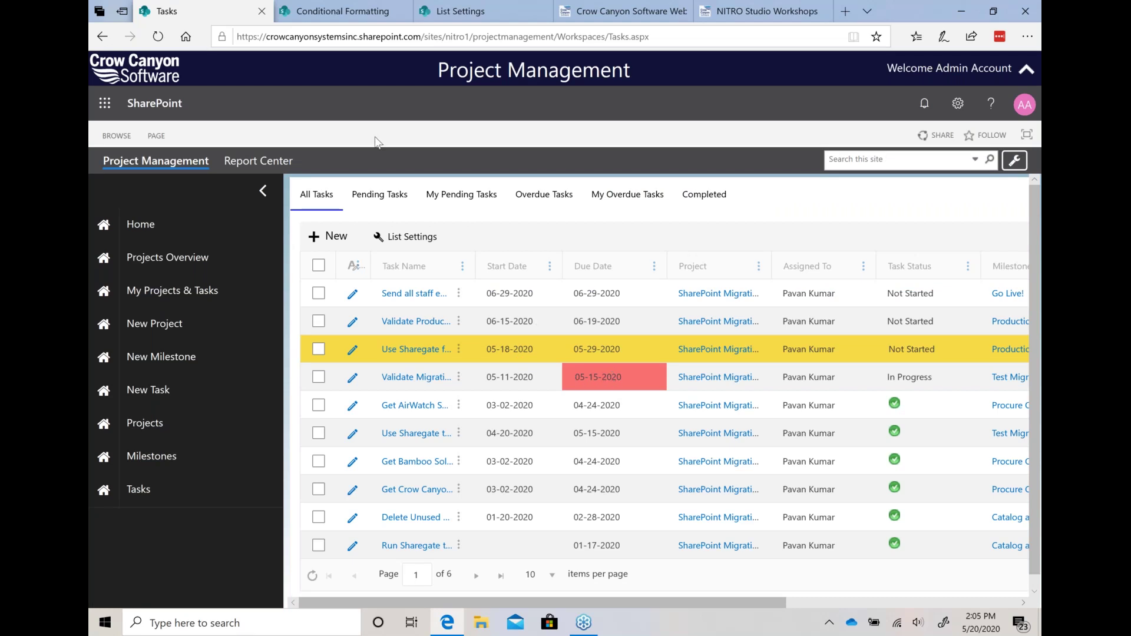
click(323, 8)
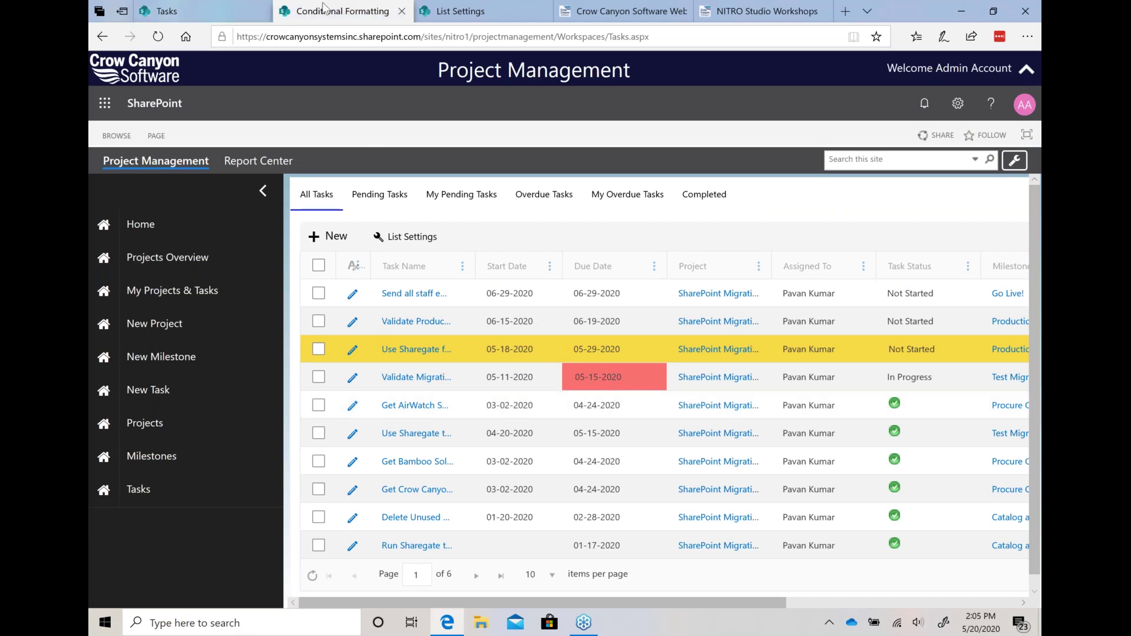
click(794, 343)
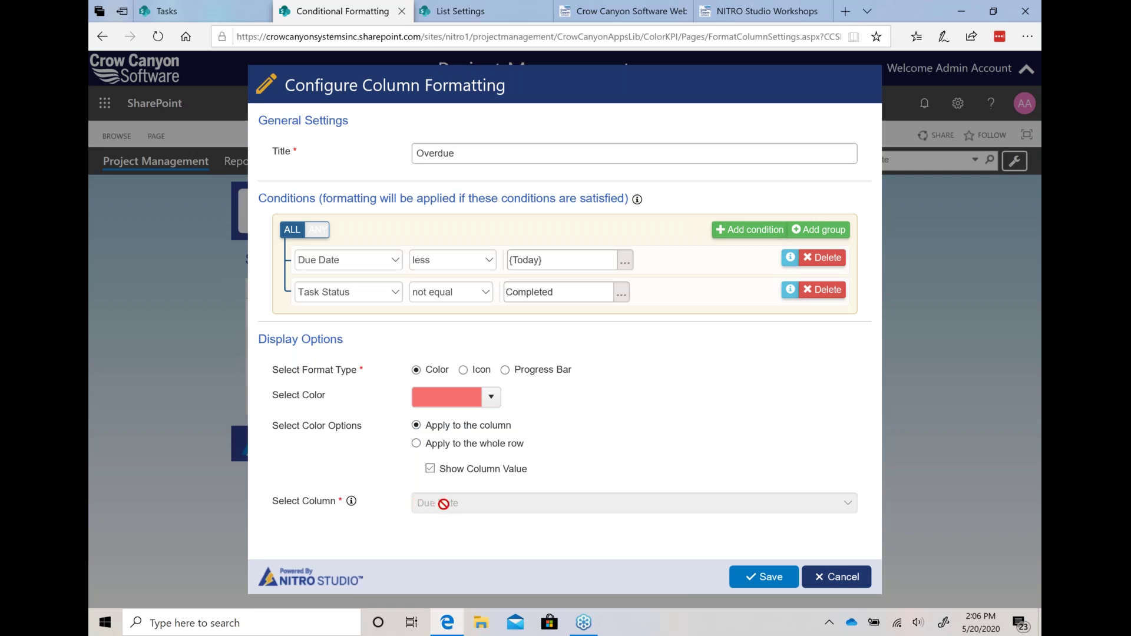
click(416, 444)
click(826, 580)
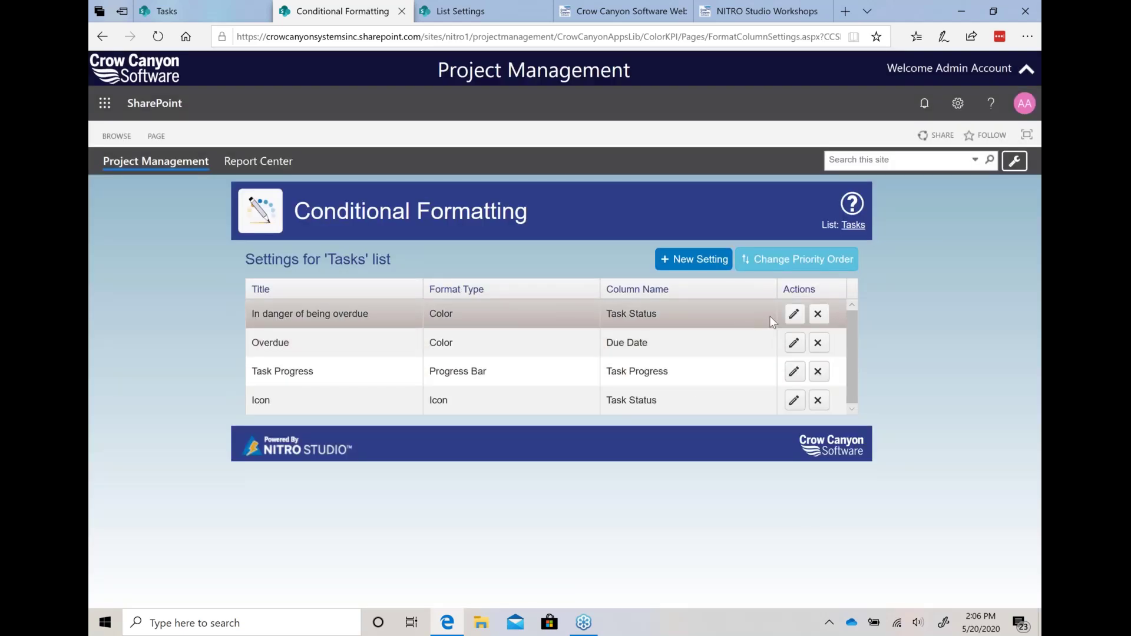
Examine the conditions and highlight color of the "In danger of being overdue" formatting rule, and close it
click(794, 313)
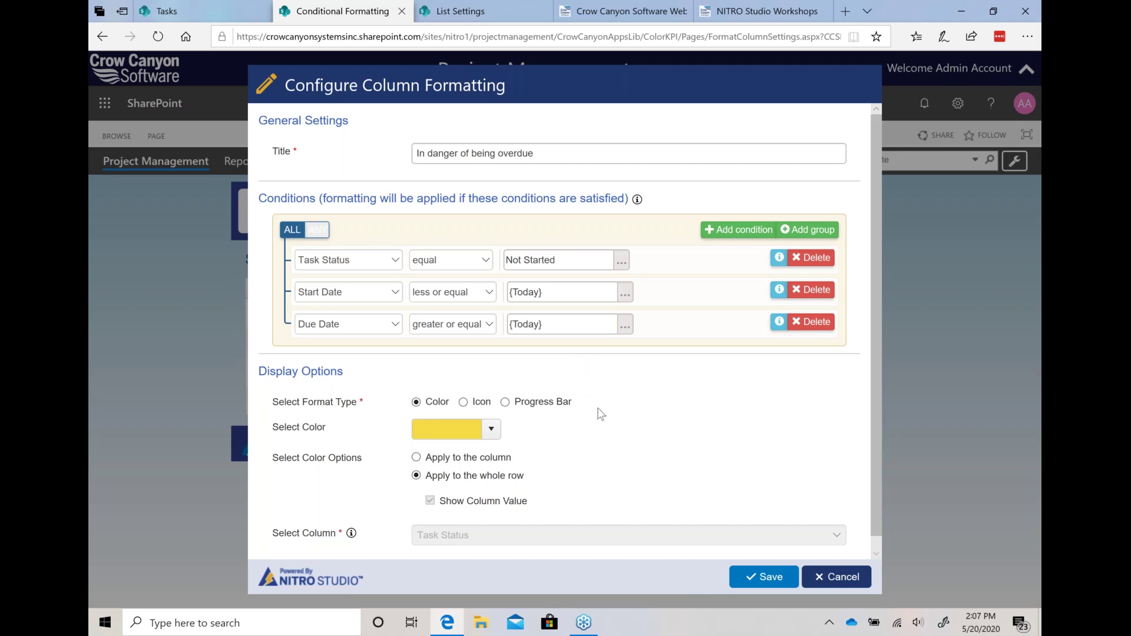
scroll(600, 414, down, 1)
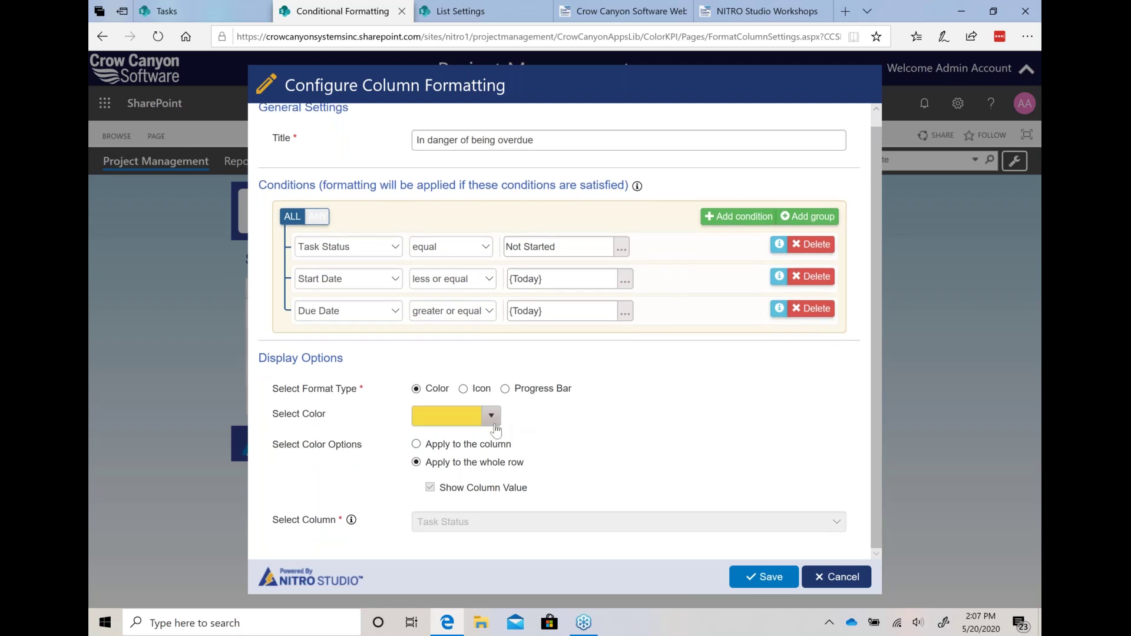
click(491, 416)
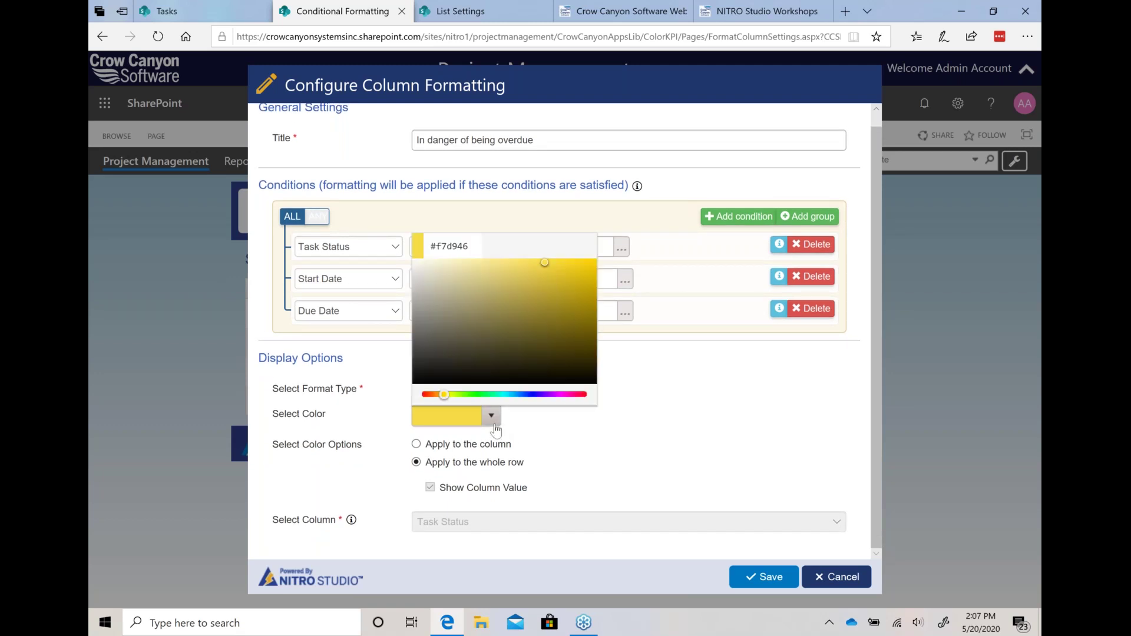
click(536, 433)
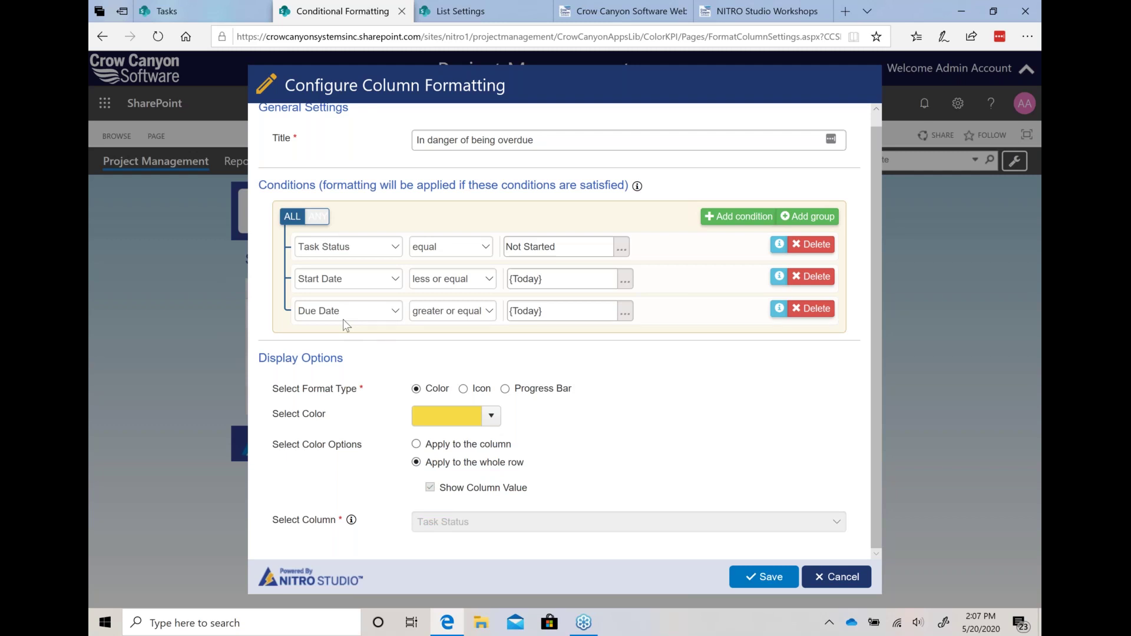
click(841, 582)
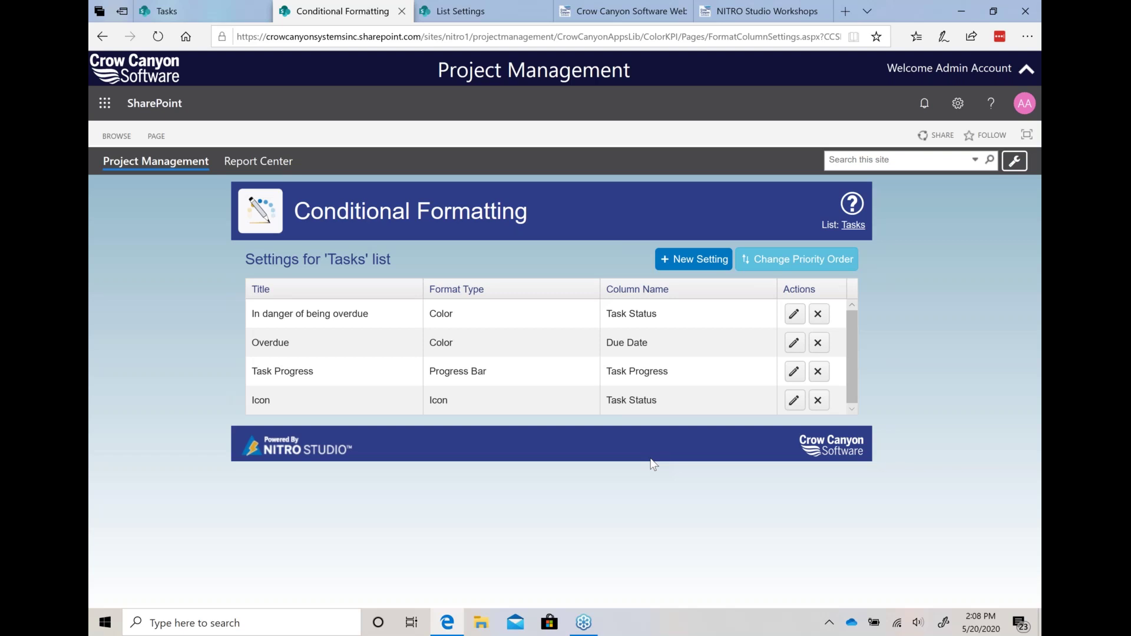
Open the Icon formatting rule for the Task Status column and look through the selectable icons
click(239, 19)
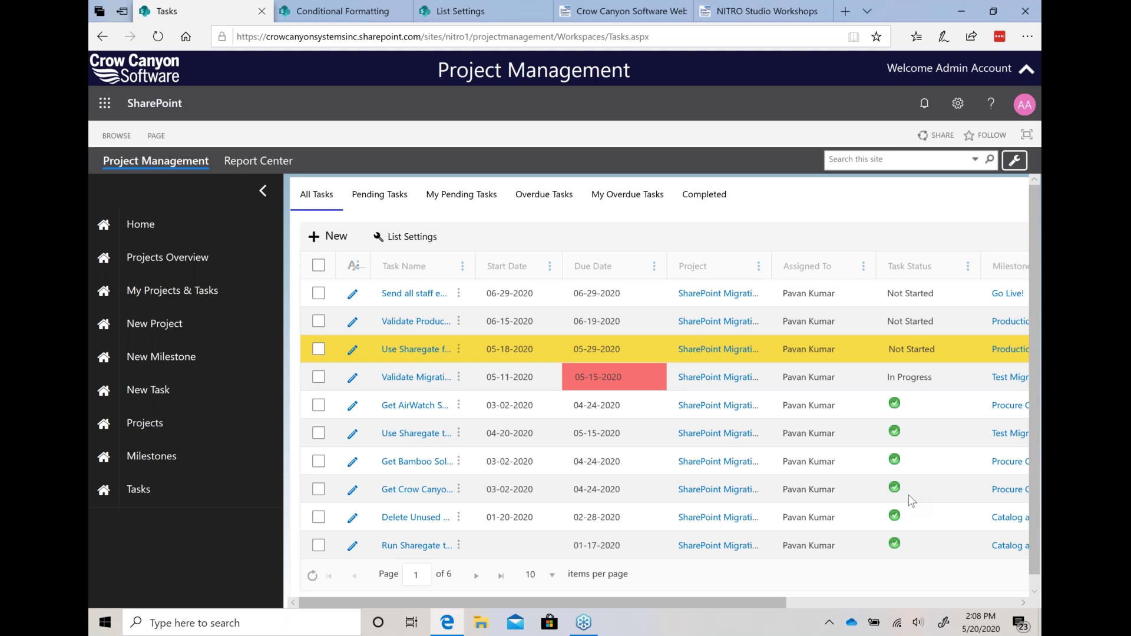
click(377, 16)
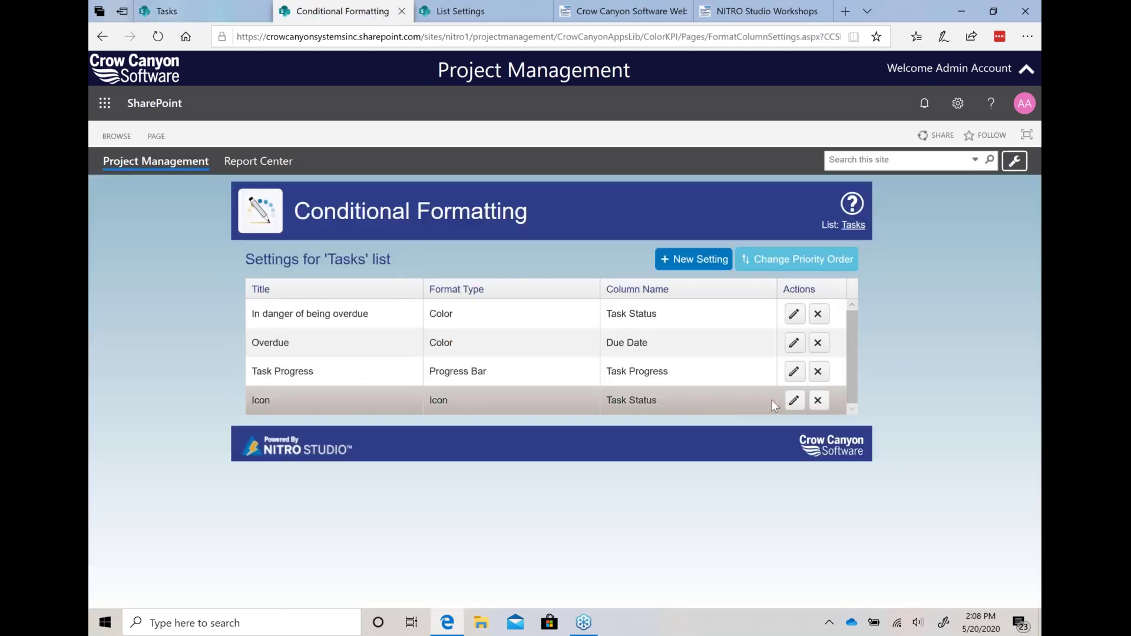
click(792, 400)
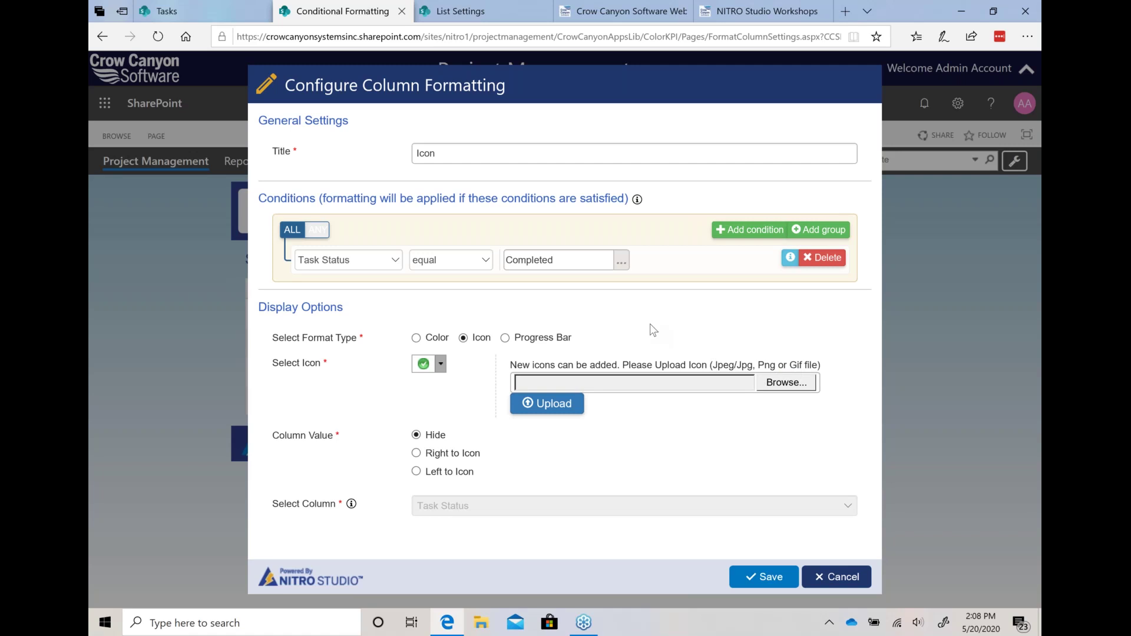
click(444, 366)
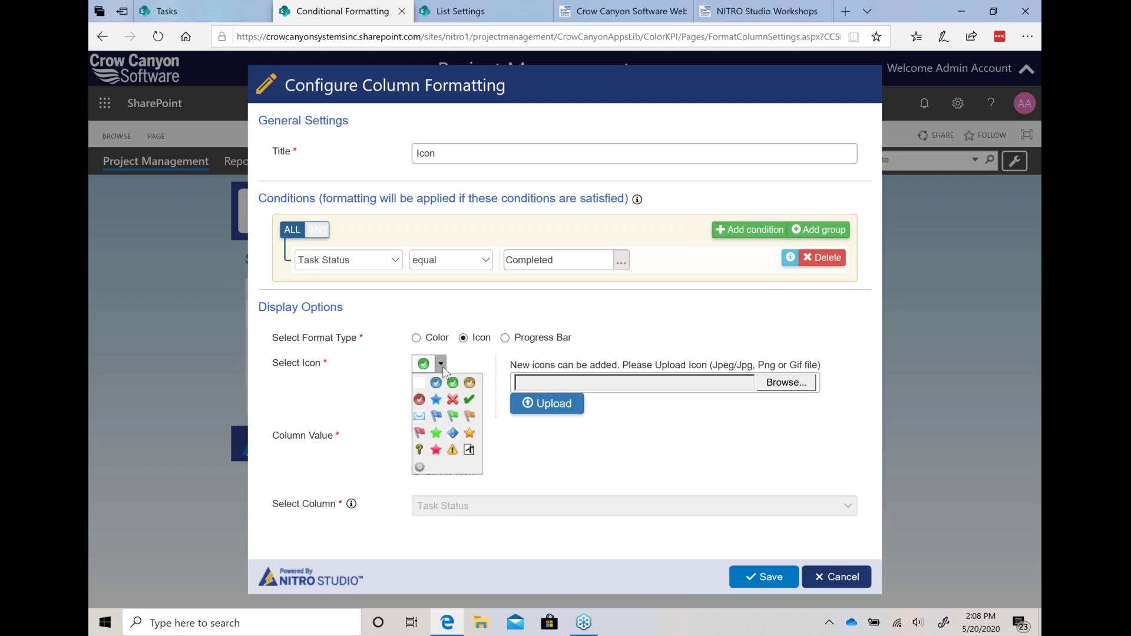
click(626, 405)
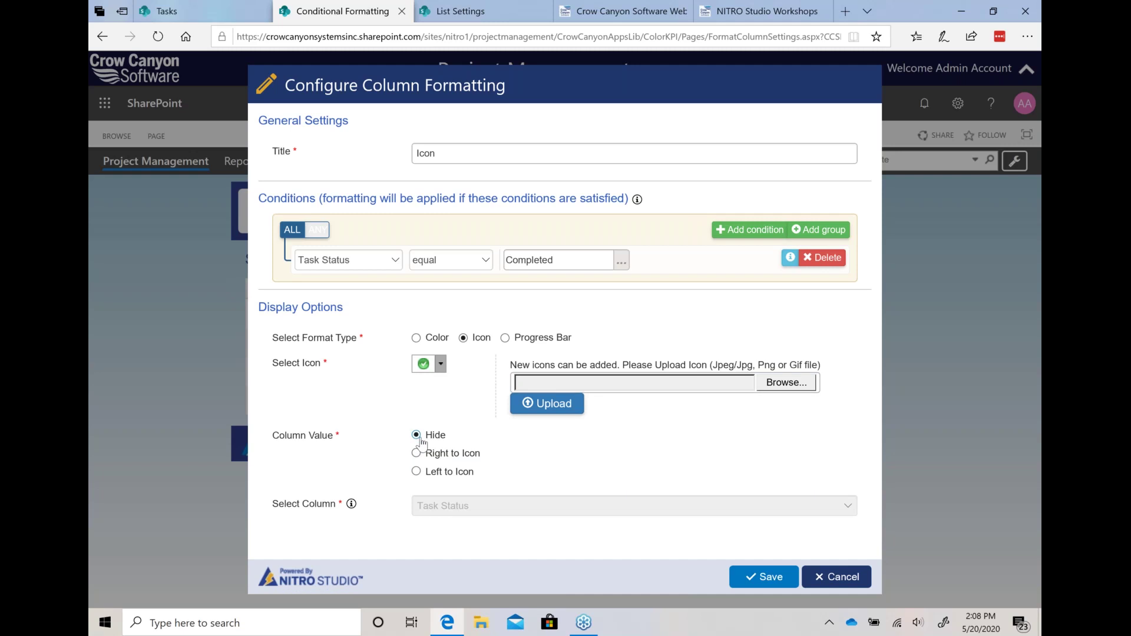
Set the Icon rule's column value to Left to Icon, save the rule, and reload the Tasks list
click(204, 6)
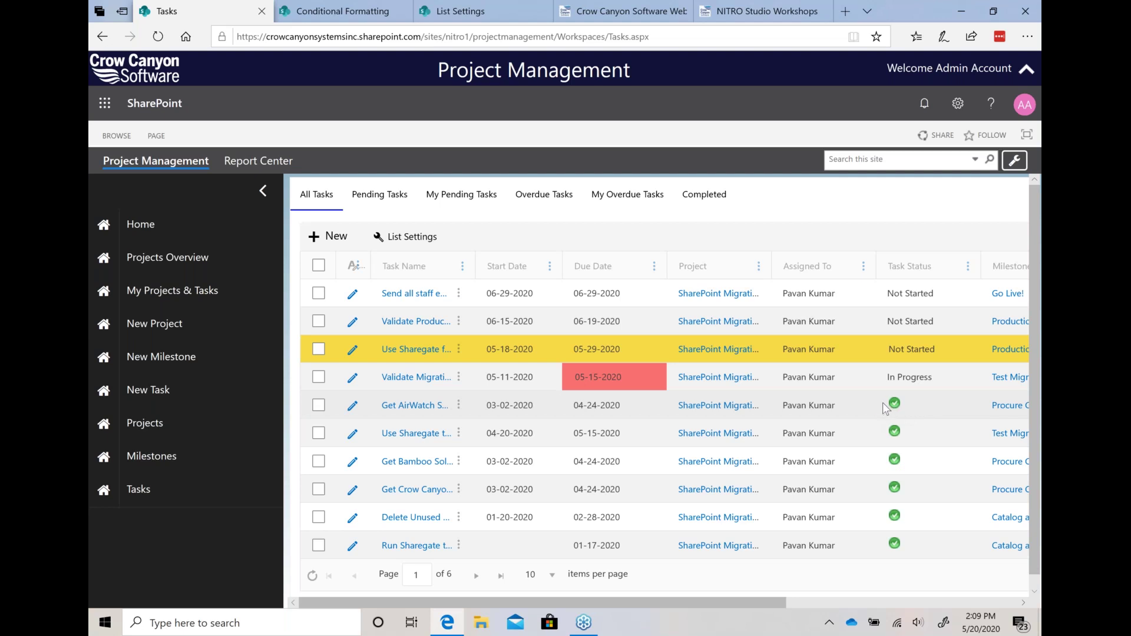
click(363, 13)
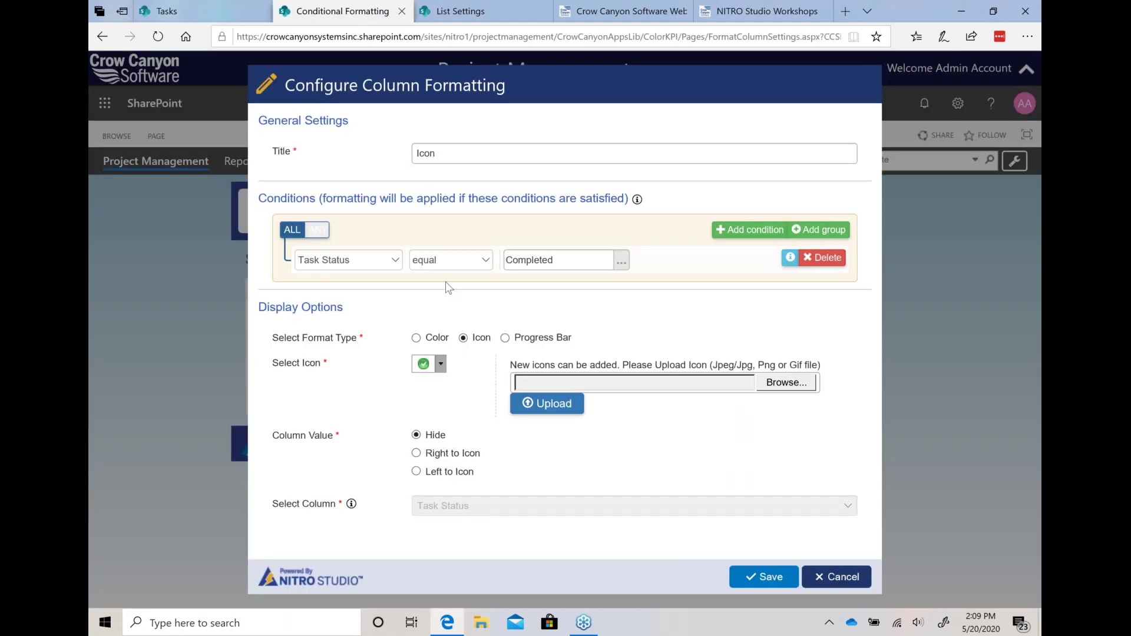
click(429, 454)
click(434, 472)
click(759, 582)
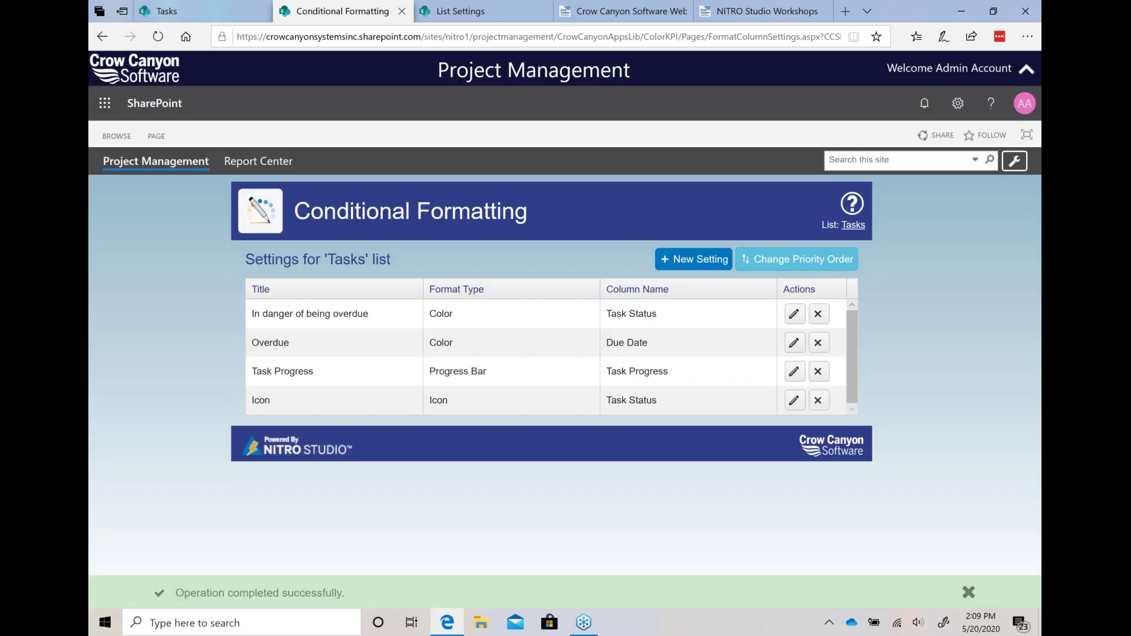
click(218, 17)
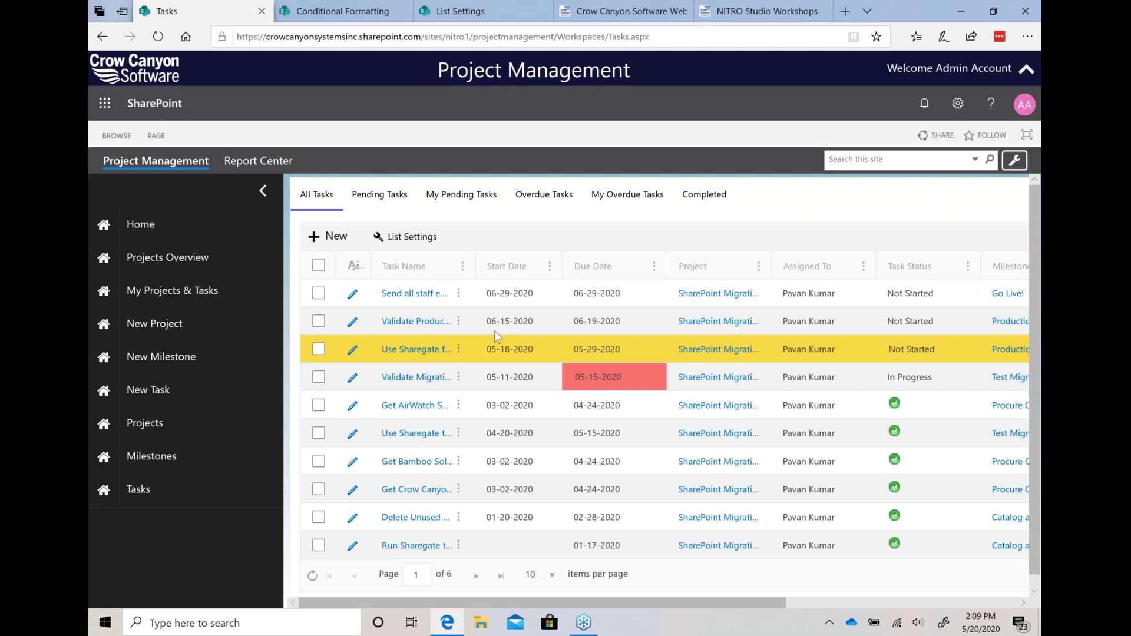
click(158, 35)
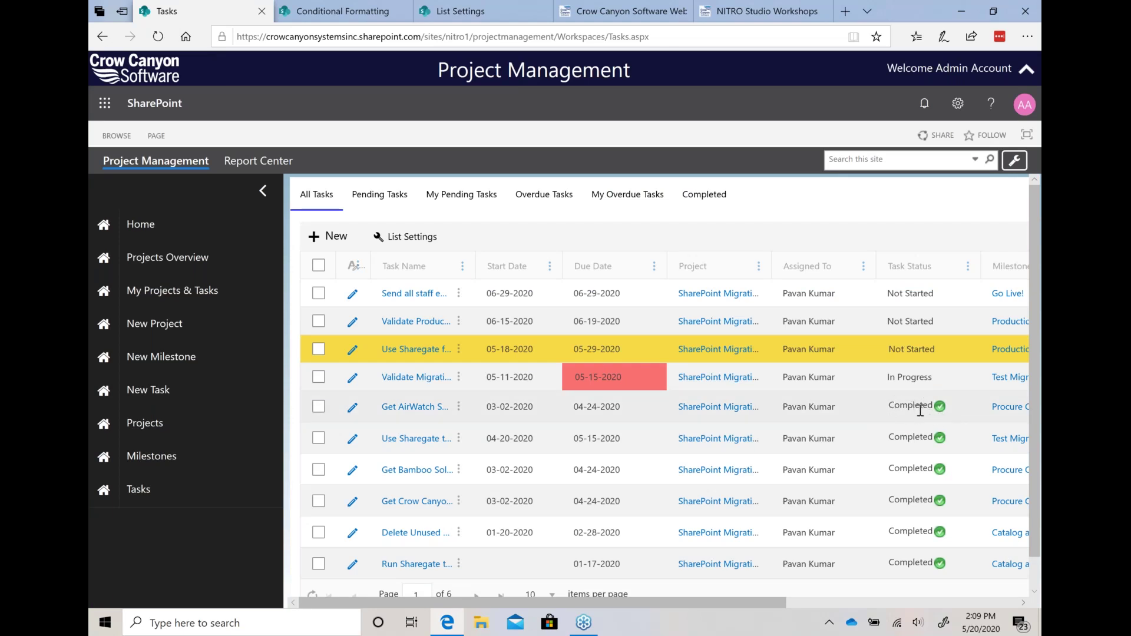
Set the Icon rule's column value to Hide, save the rule, and return to the Tasks list
drag(890, 407, 929, 413)
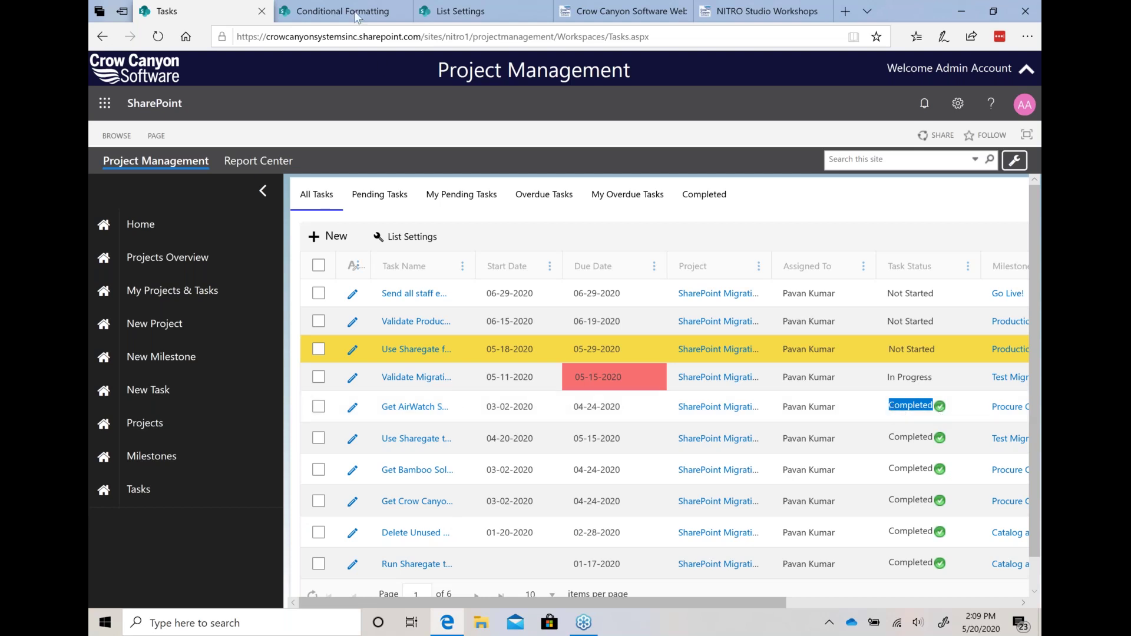
click(356, 14)
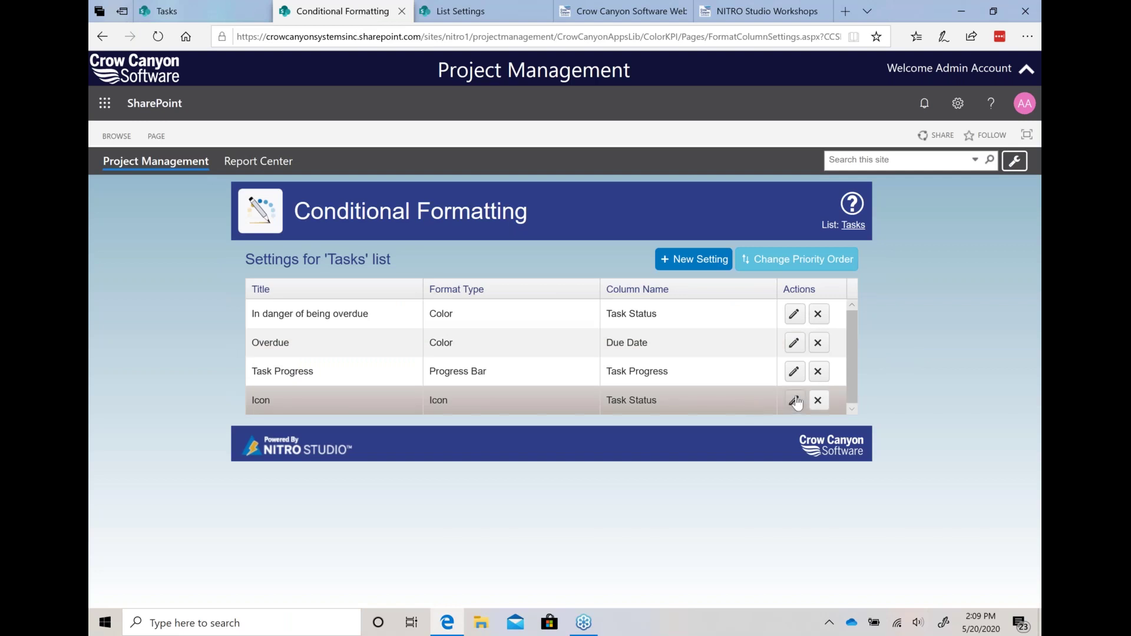
click(795, 401)
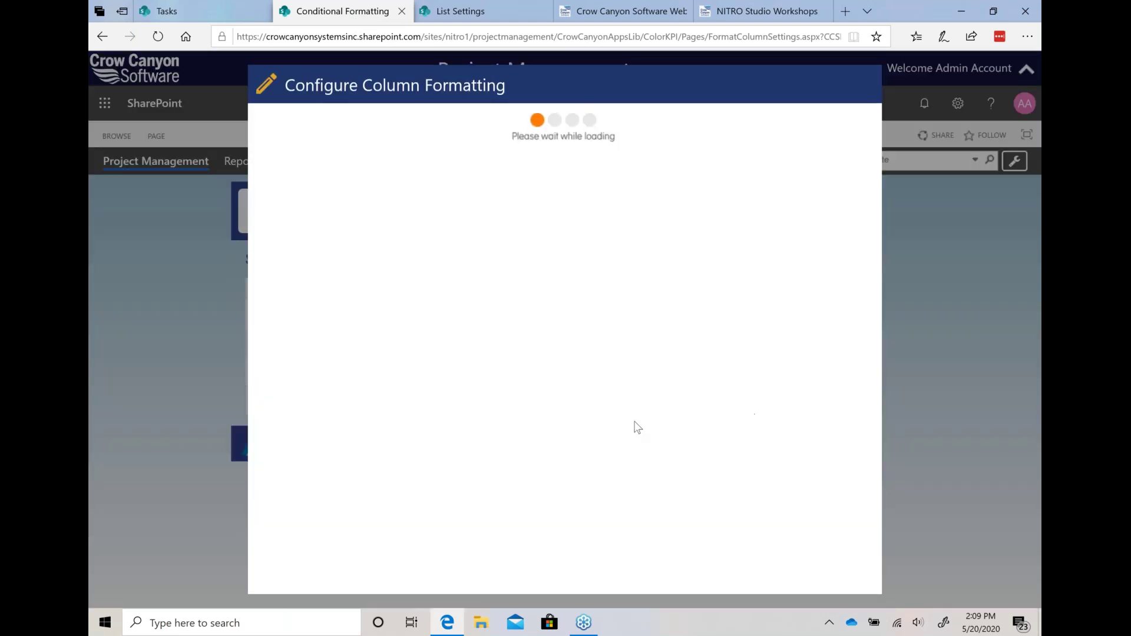
click(416, 435)
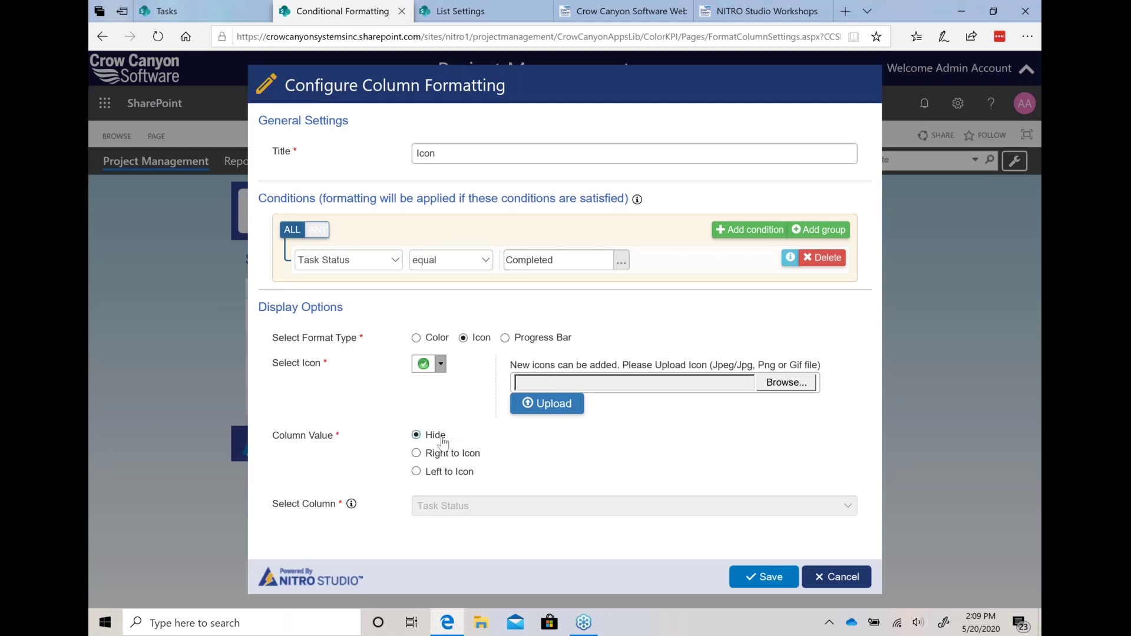
click(755, 577)
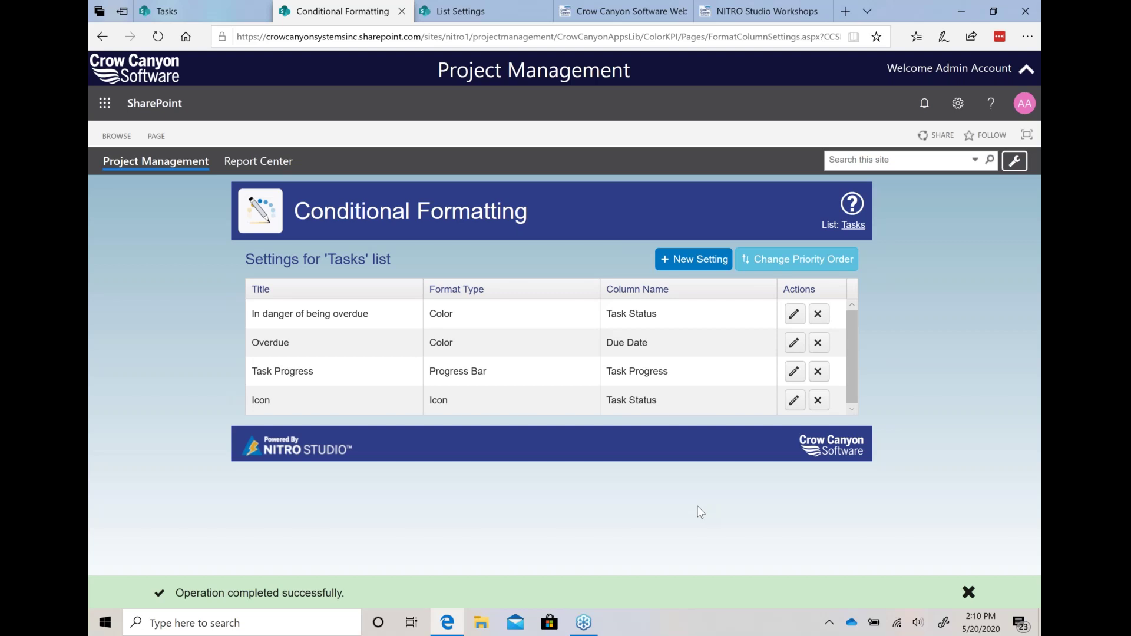
click(250, 18)
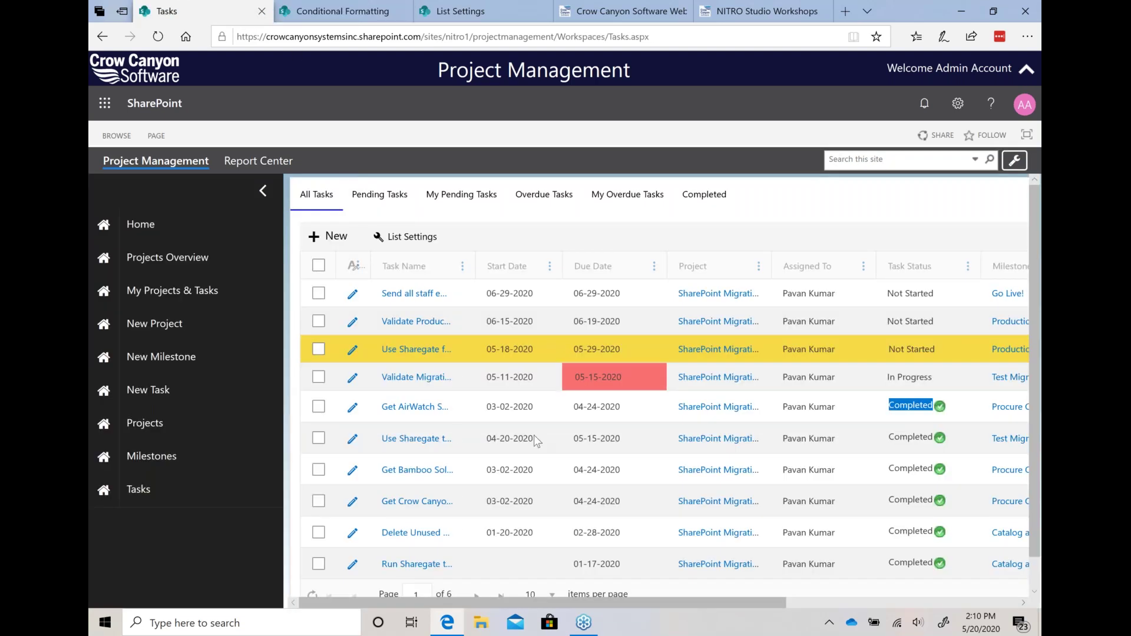
Adjust the widths of the hours columns in the Tasks list and examine them against the Task Progress bars
drag(639, 604, 1027, 408)
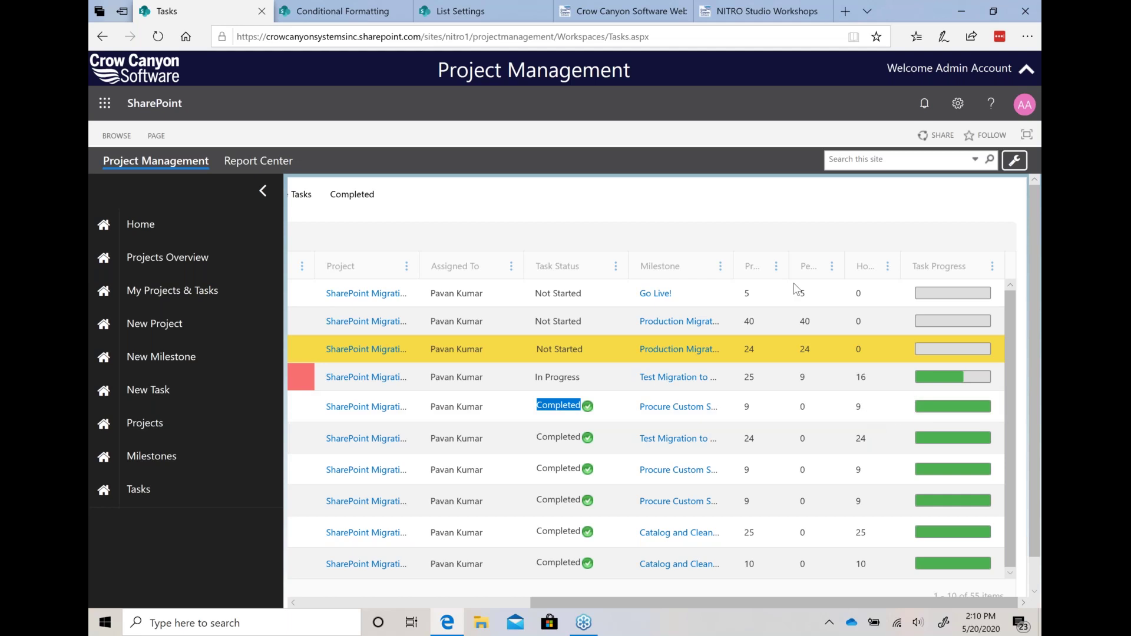
drag(789, 267, 839, 268)
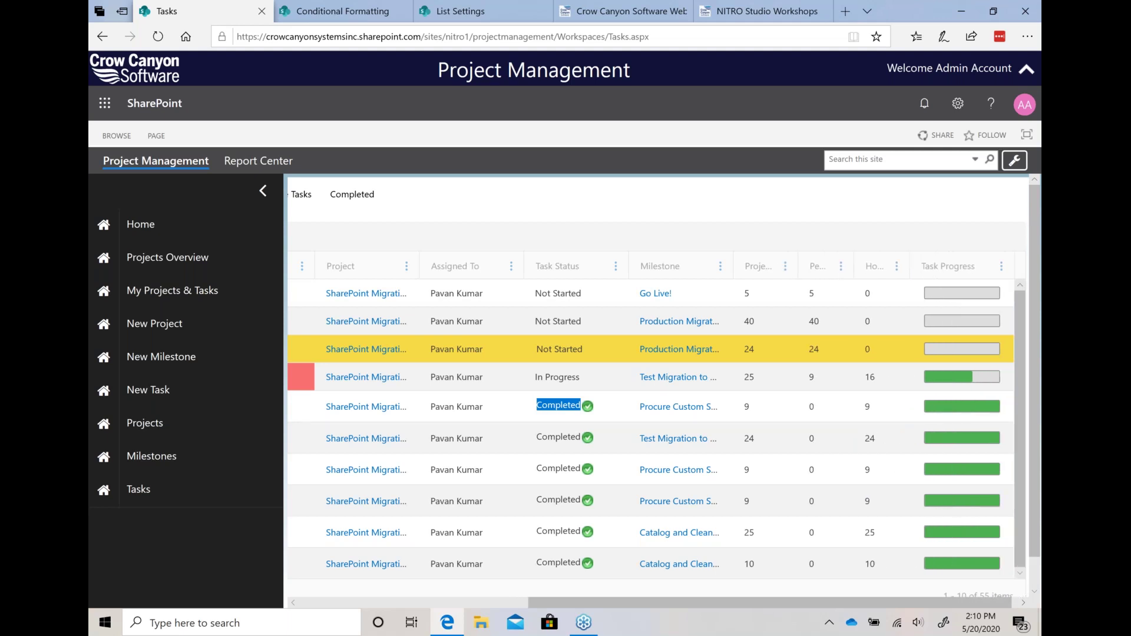
click(834, 19)
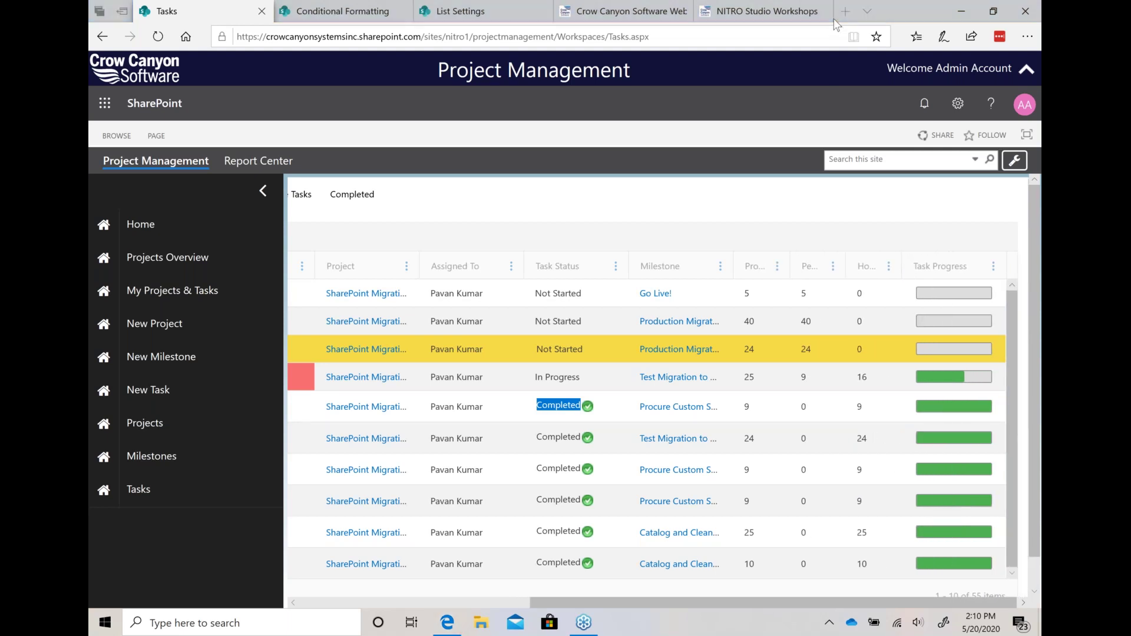
click(940, 256)
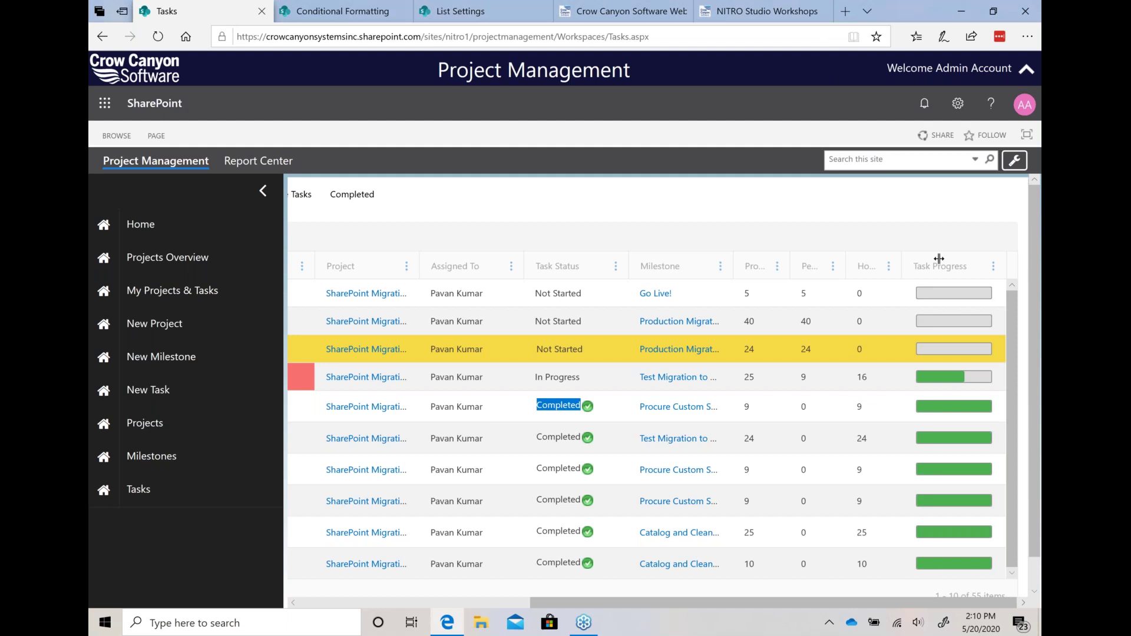
drag(945, 258, 927, 258)
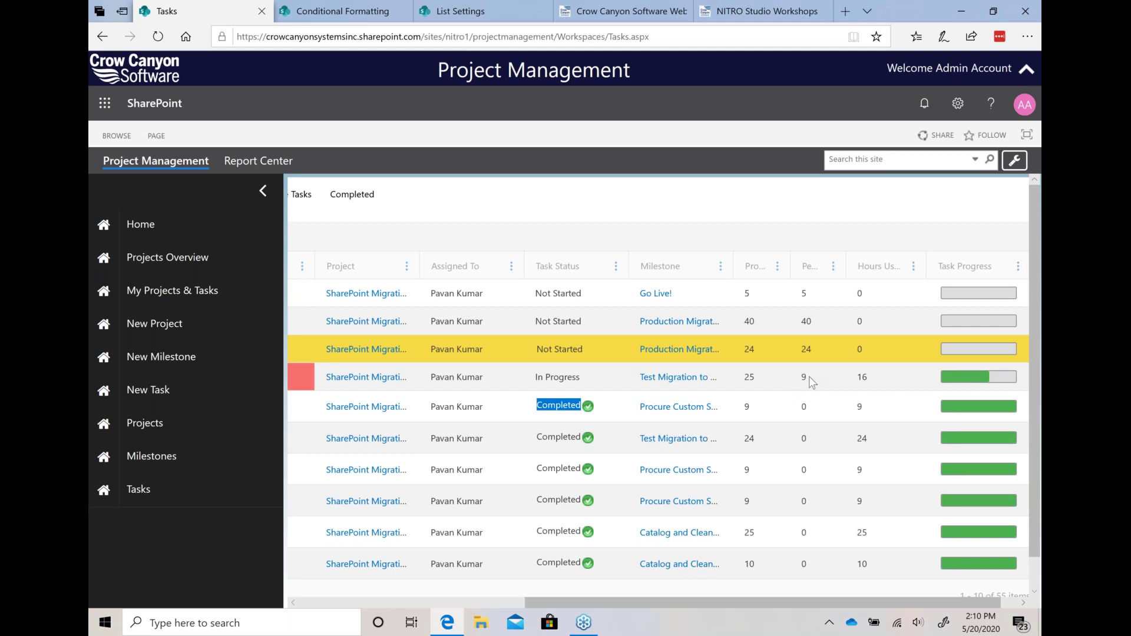
drag(869, 262, 835, 263)
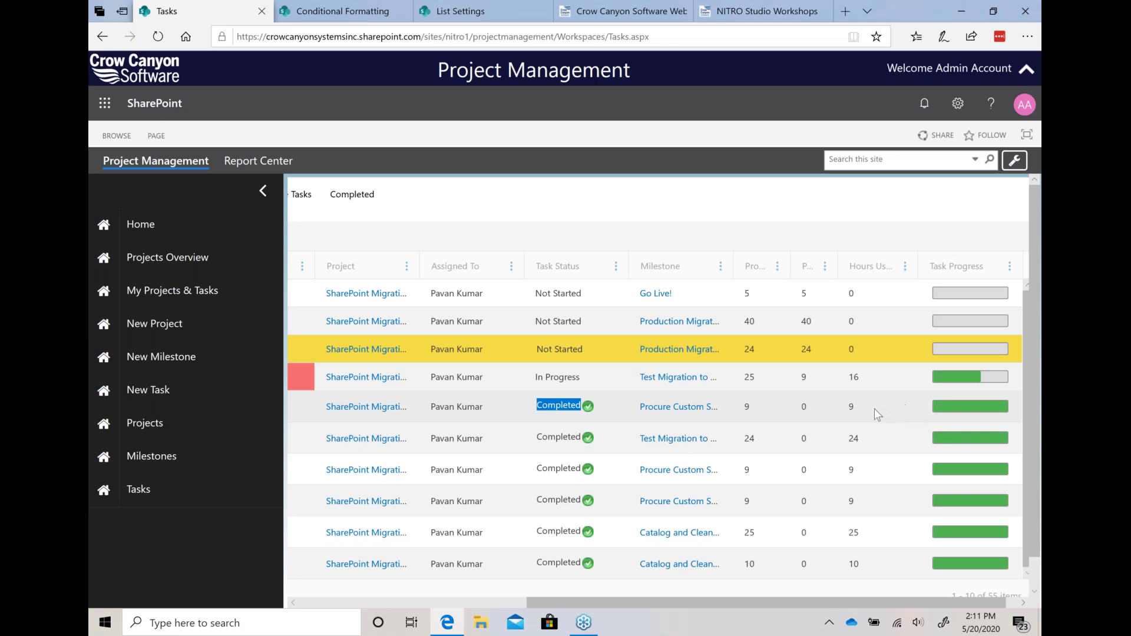
mouse_move(941, 413)
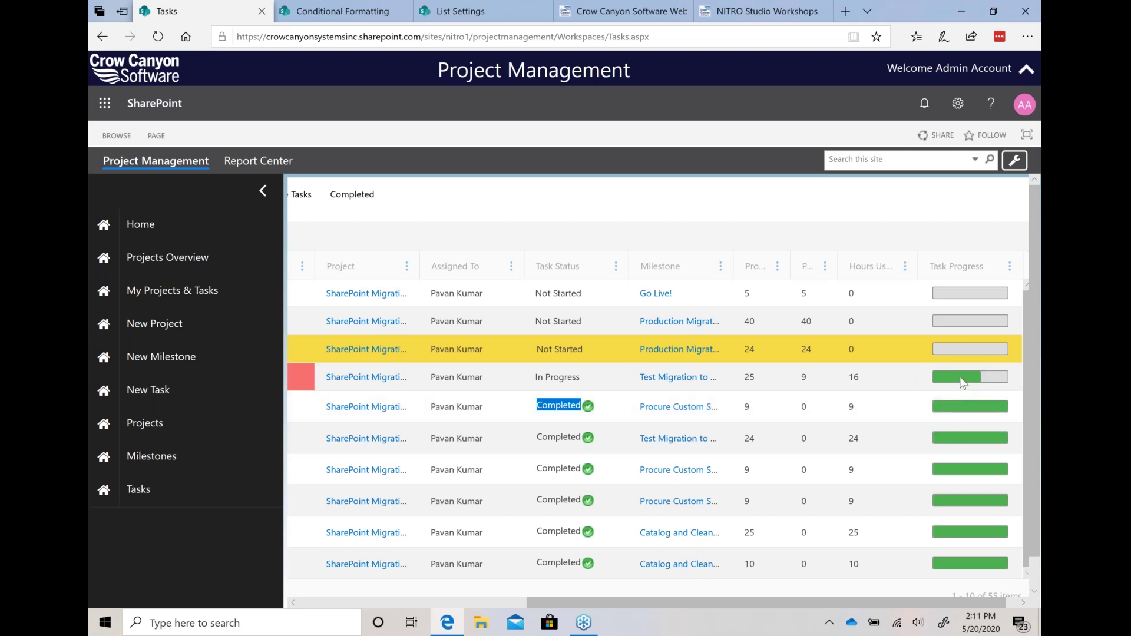
mouse_move(959, 377)
mouse_move(959, 347)
Examine the value column and range of the Task Progress formatting rule, and close it without saving
click(373, 11)
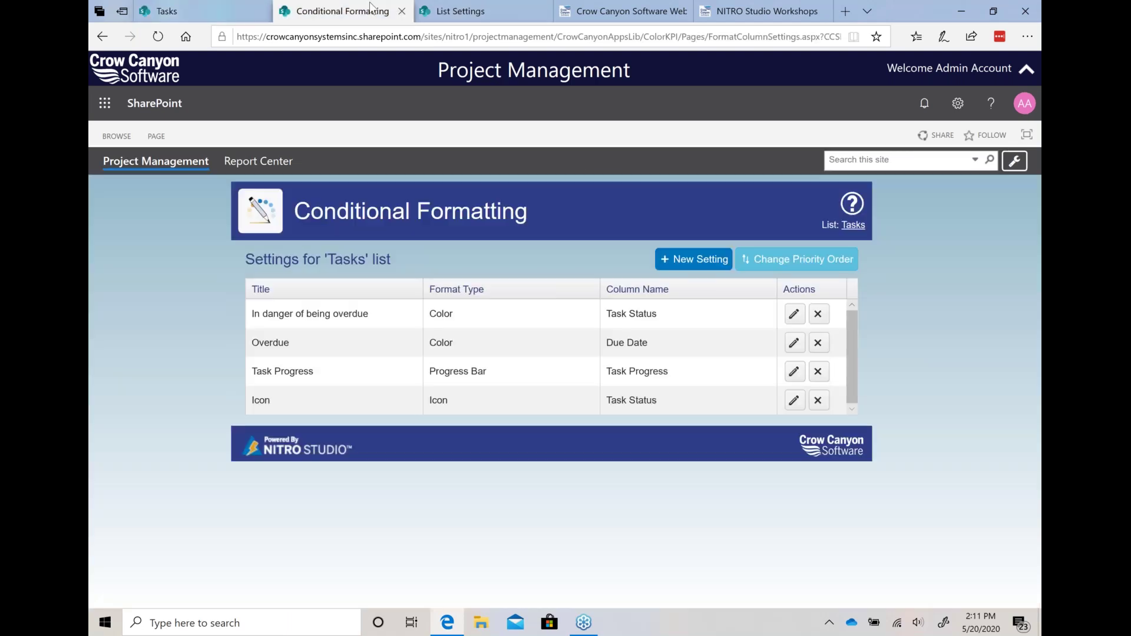
click(794, 371)
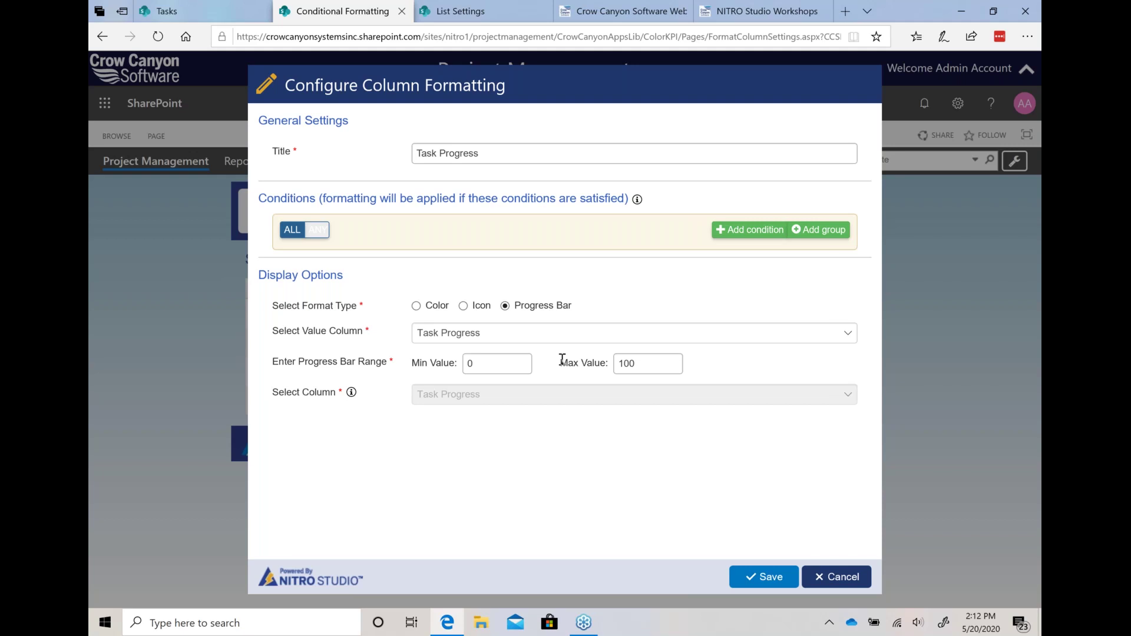
click(836, 576)
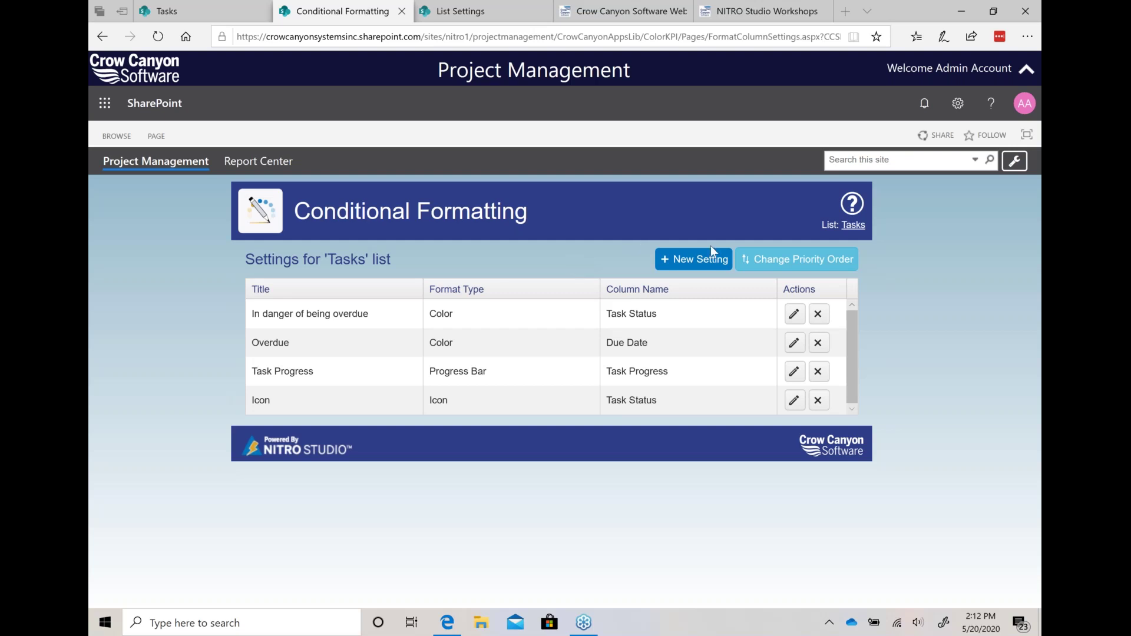
Try moving Overdue above "In danger of being overdue" in the priority order, restore the order, cancel, and return to the Tasks list
click(766, 263)
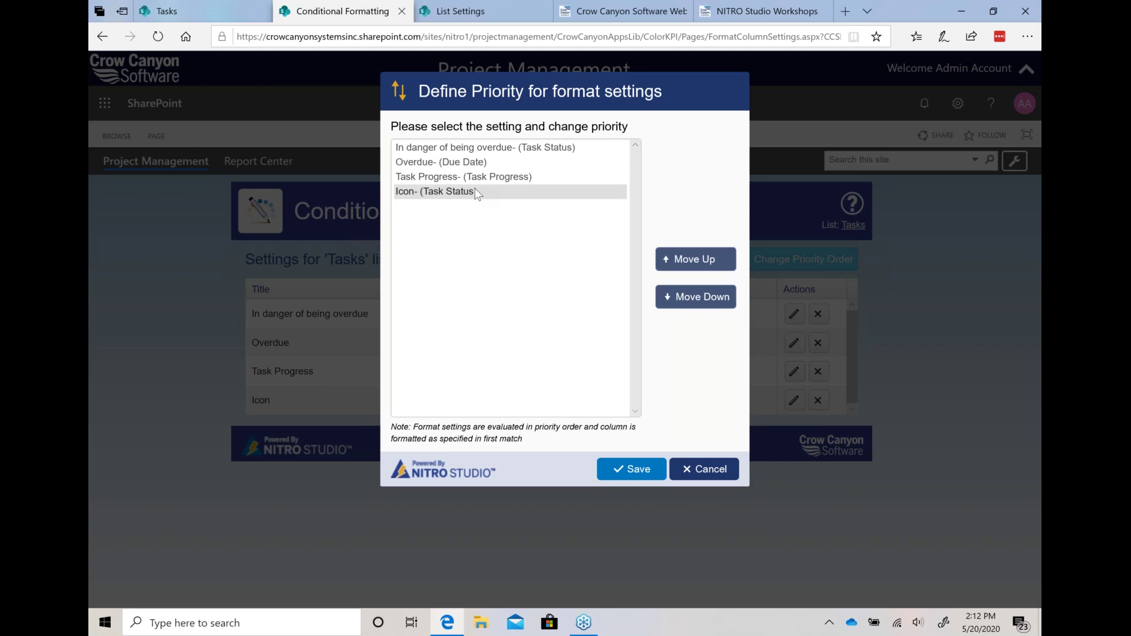
click(489, 163)
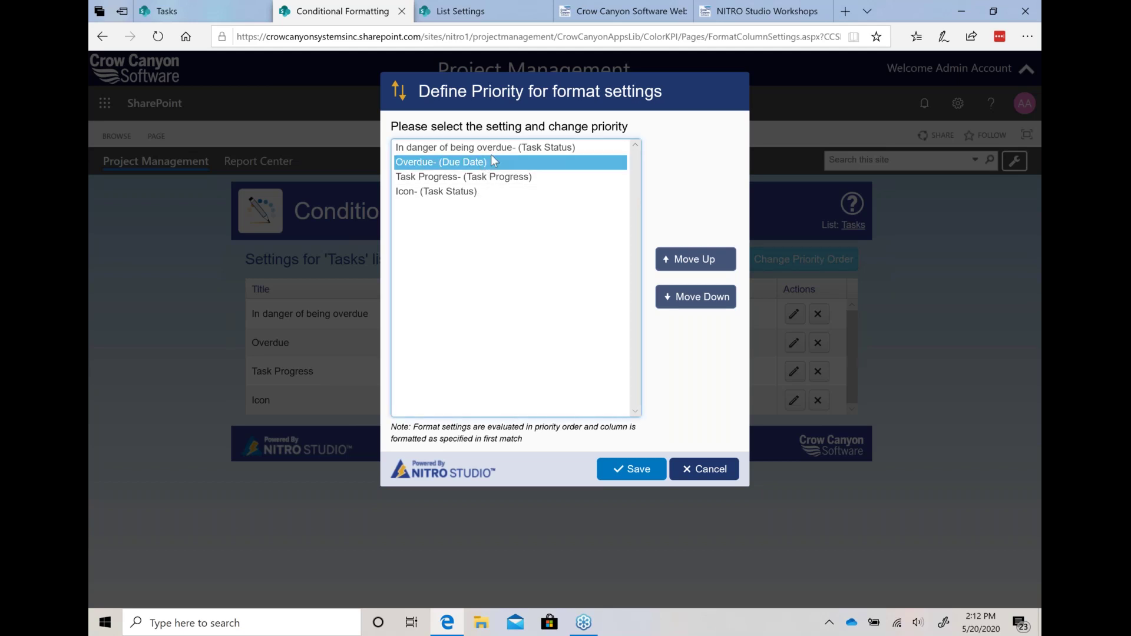
click(500, 147)
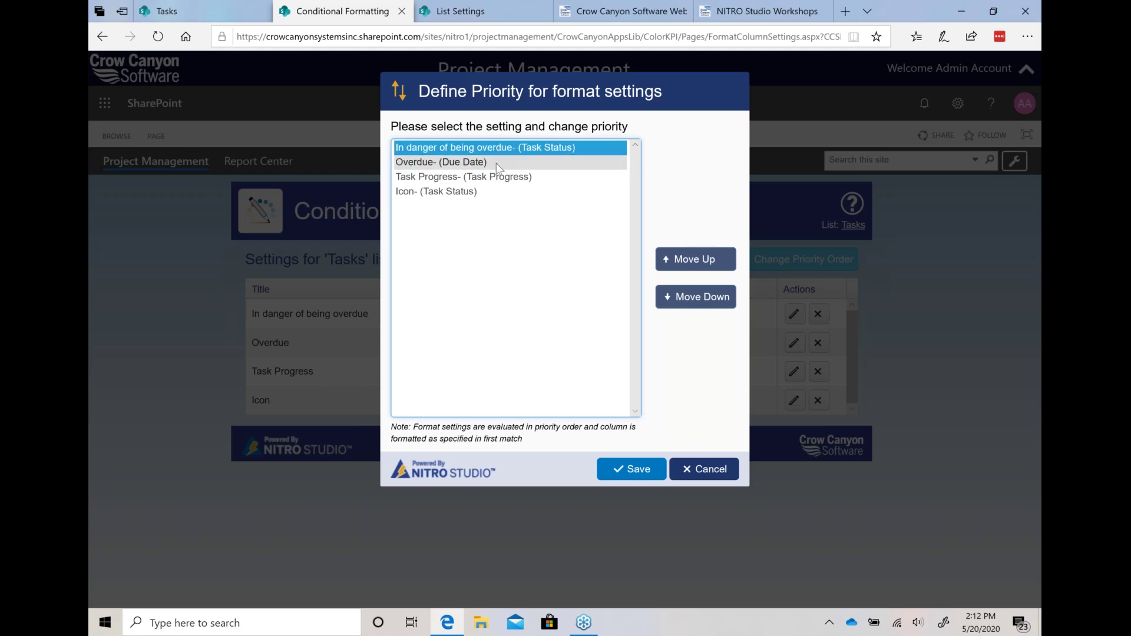
click(510, 163)
click(712, 259)
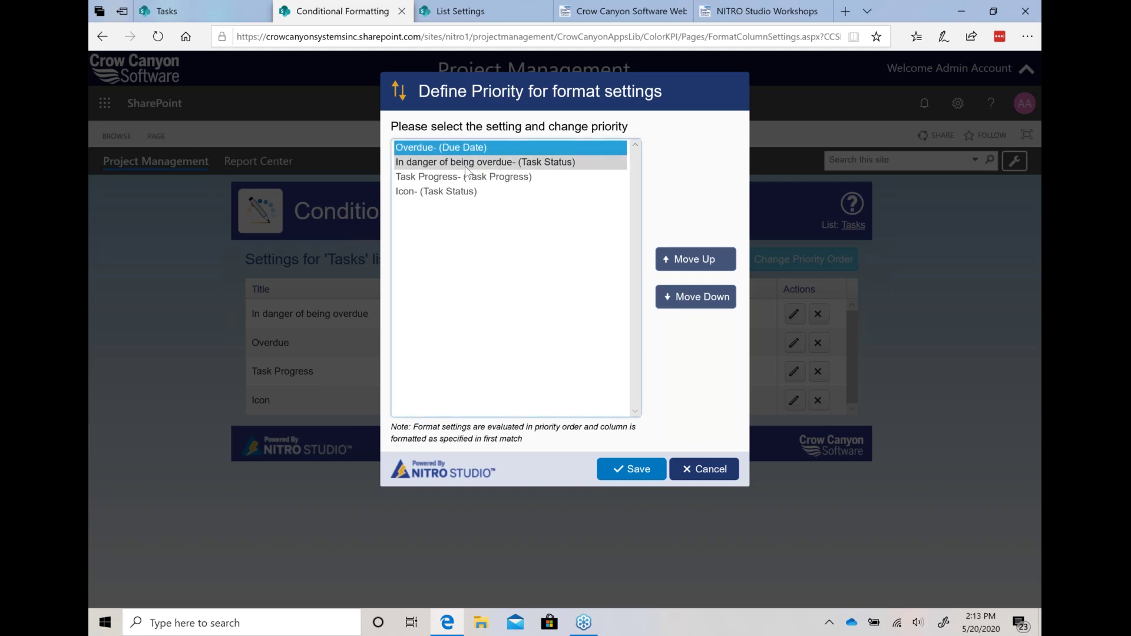
click(465, 163)
click(669, 261)
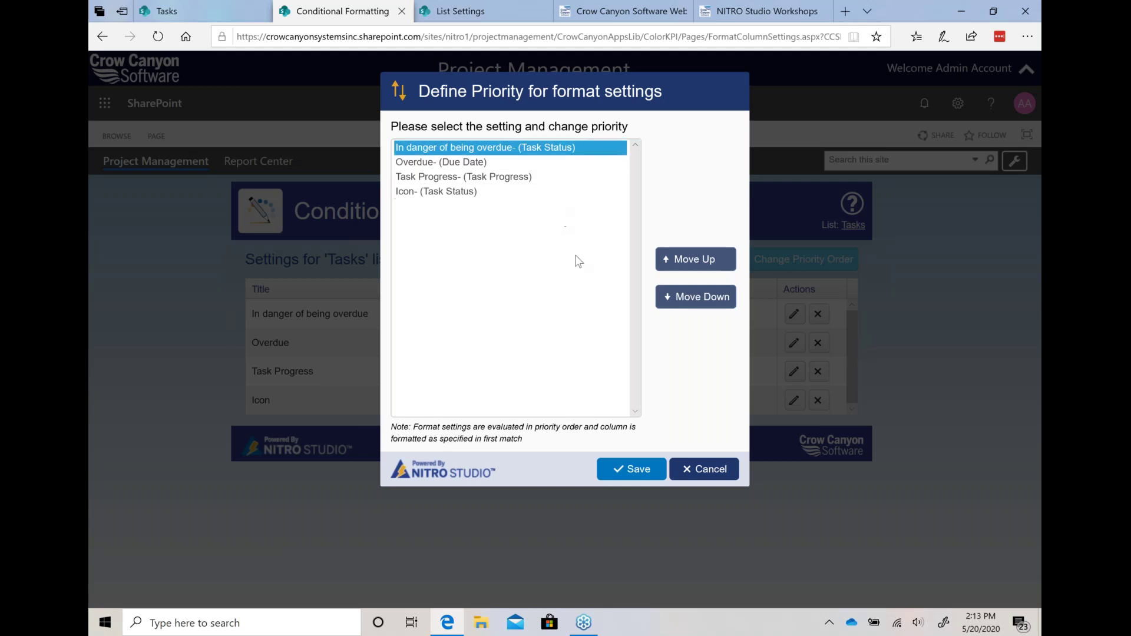
click(692, 471)
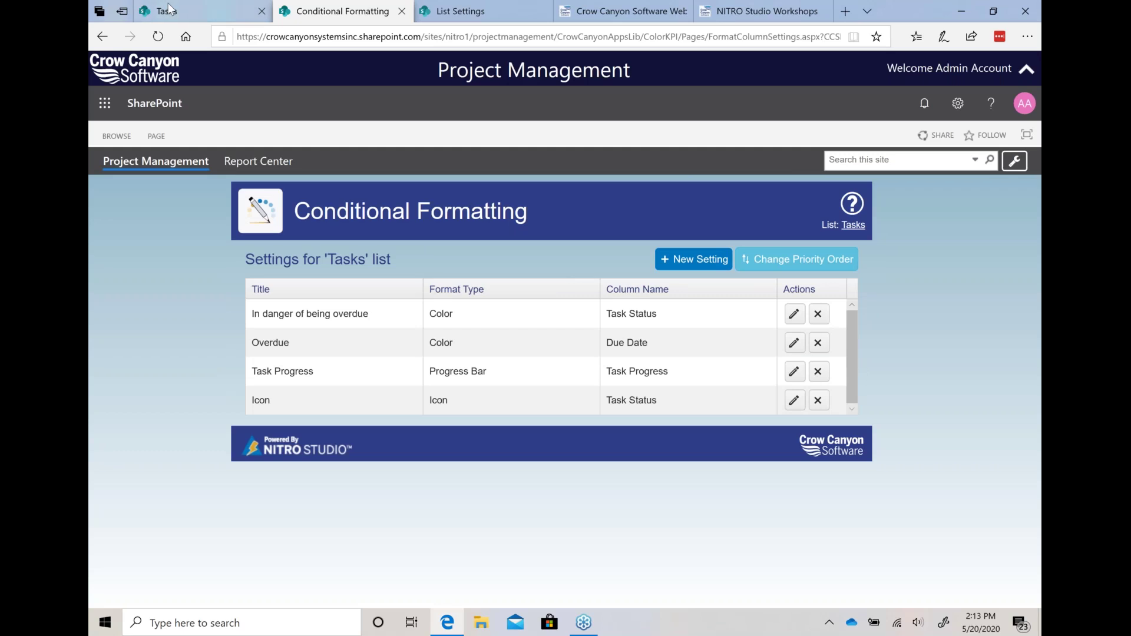
click(186, 8)
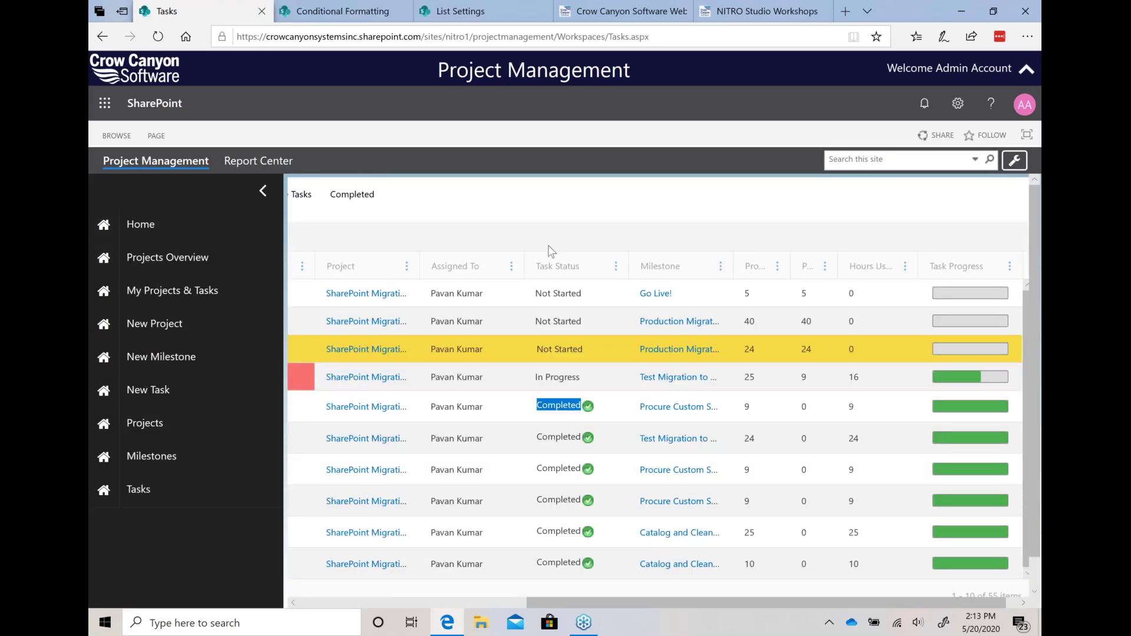
click(548, 412)
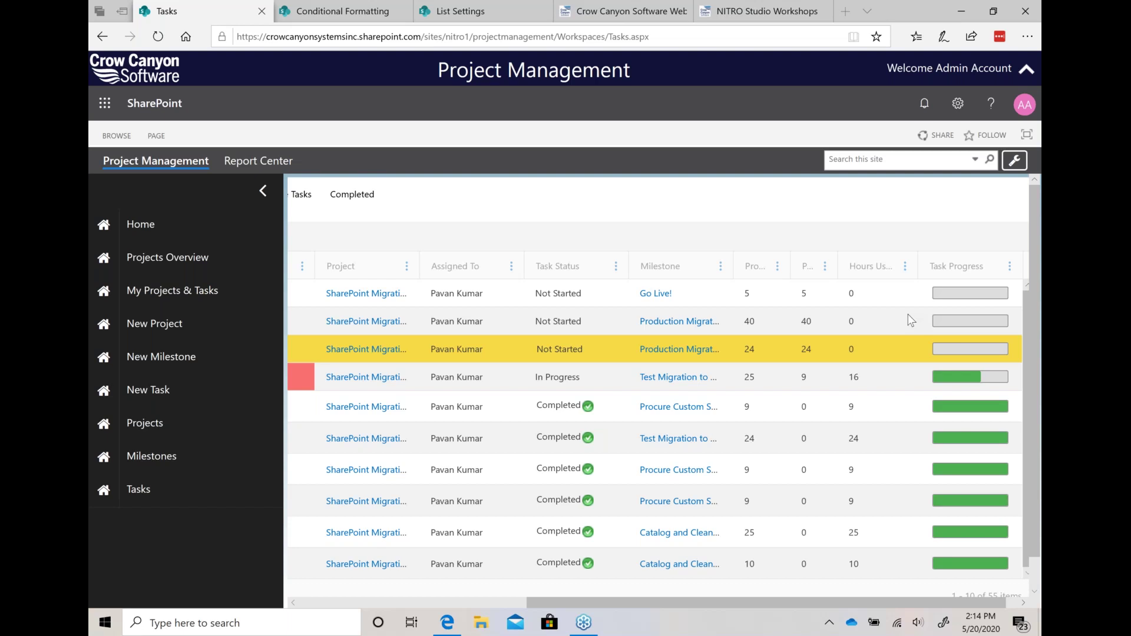
Look through the upcoming SharePoint and Microsoft Office 365 webinars on the Crow Canyon Software webinars page
click(619, 16)
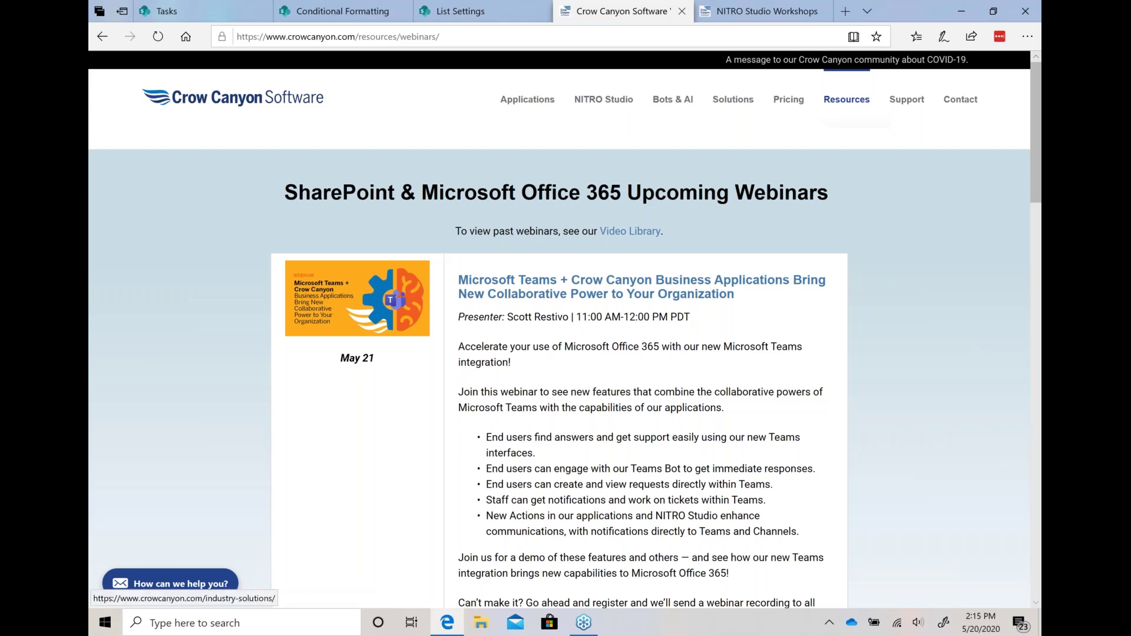
scroll(560, 330, down, 3)
scroll(606, 498, down, 2)
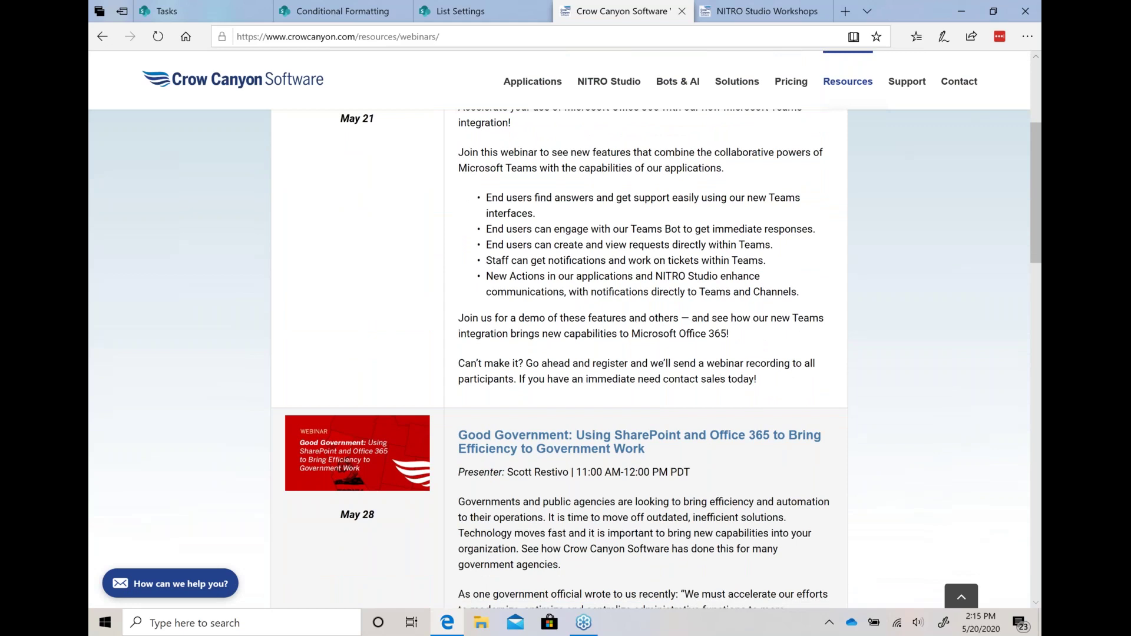
scroll(606, 497, down, 2)
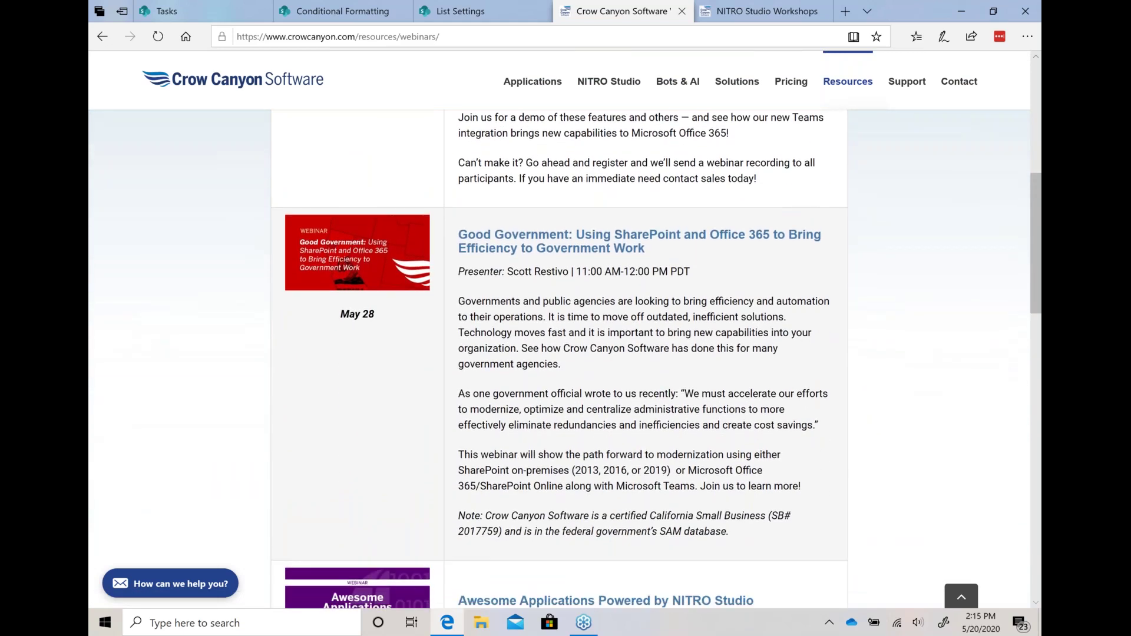
scroll(575, 398, down, 1)
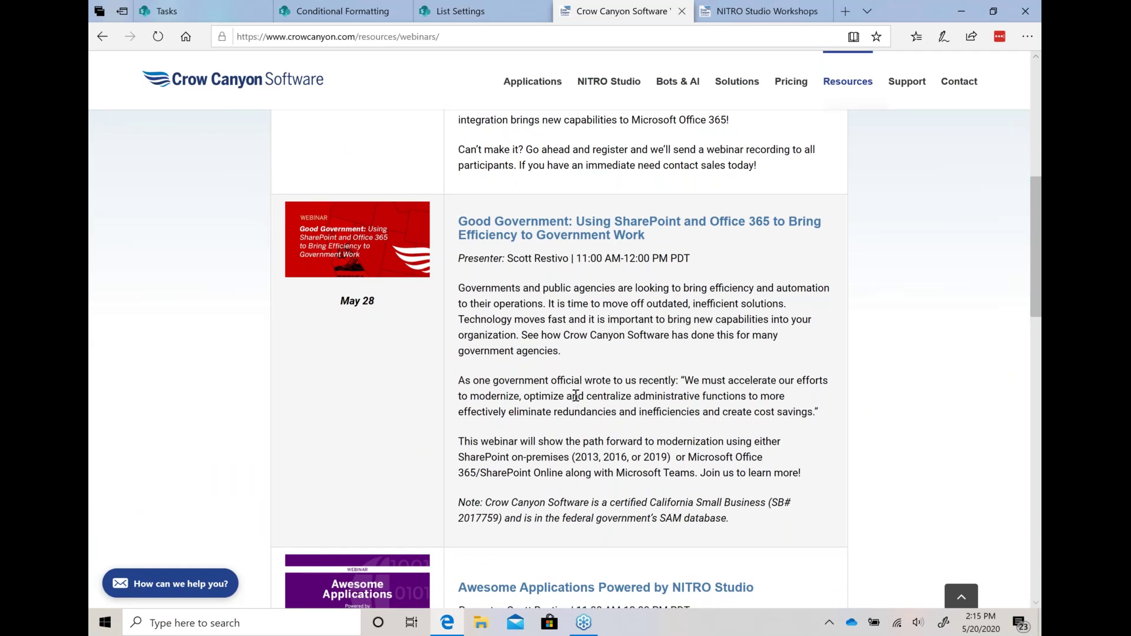
scroll(576, 395, down, 2)
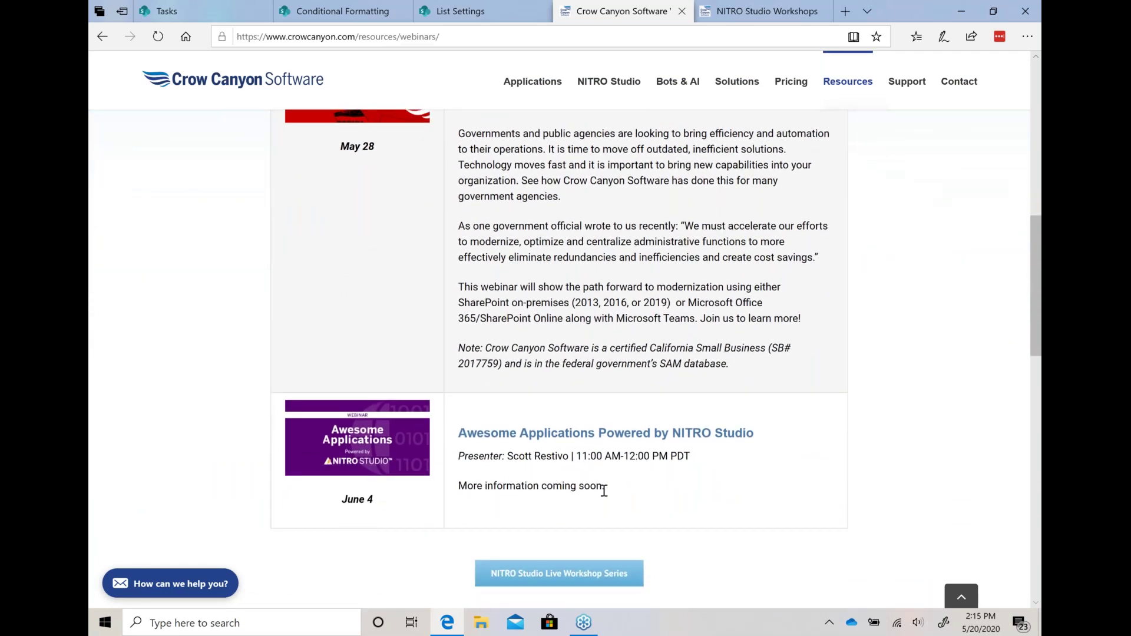
scroll(604, 491, up, 1)
scroll(604, 491, up, 2)
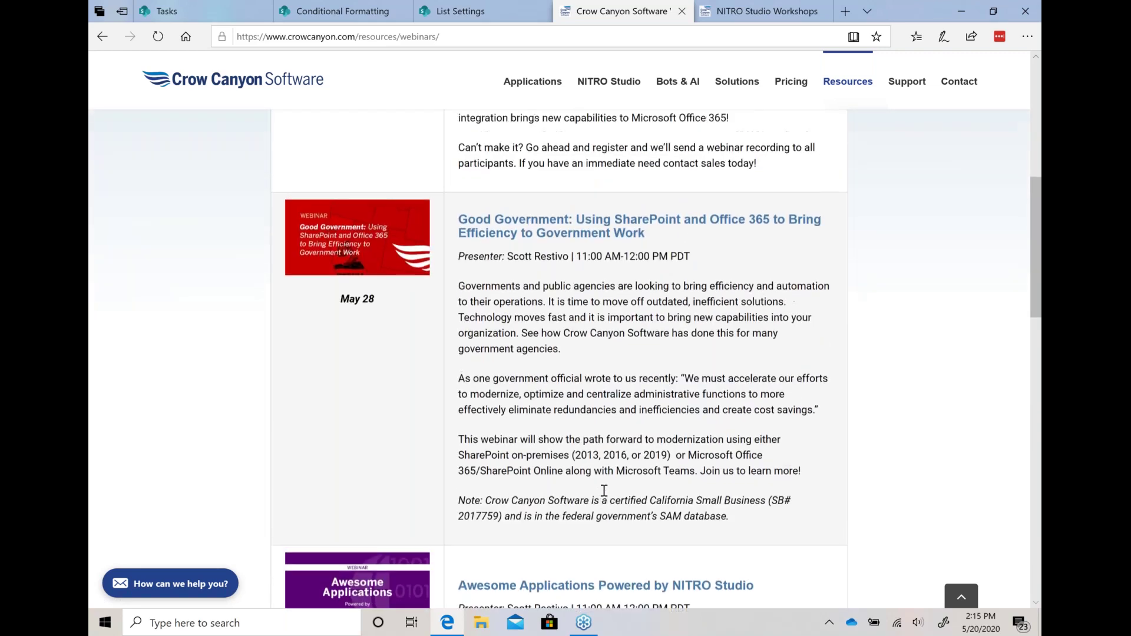
scroll(604, 491, up, 6)
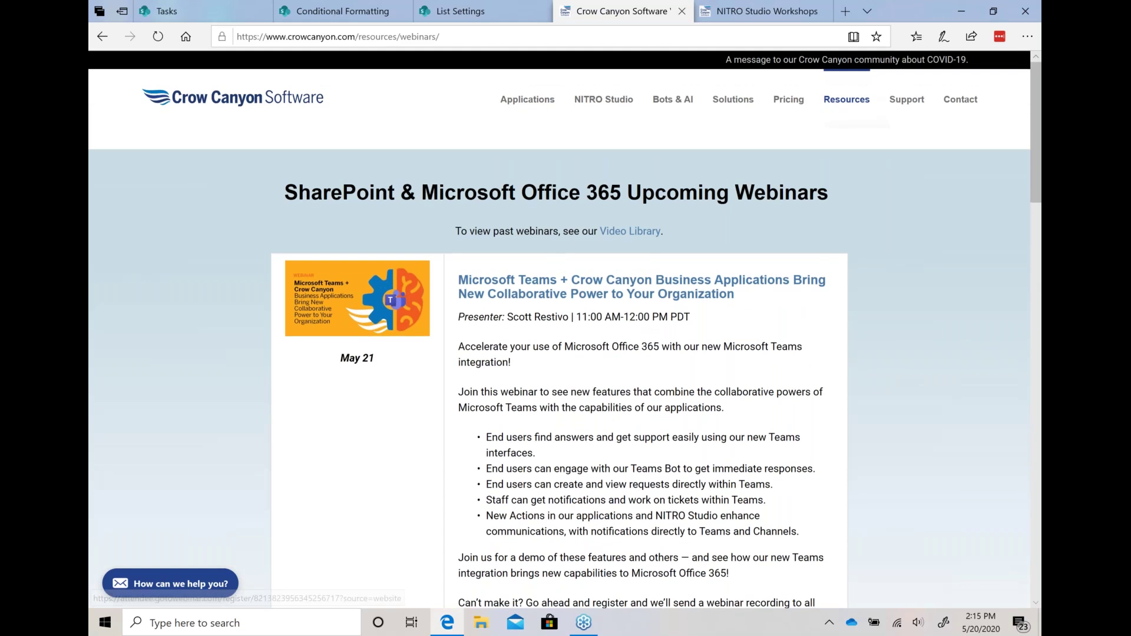
Look through the upcoming workshops on the NITRO Studio Workshops page
click(761, 18)
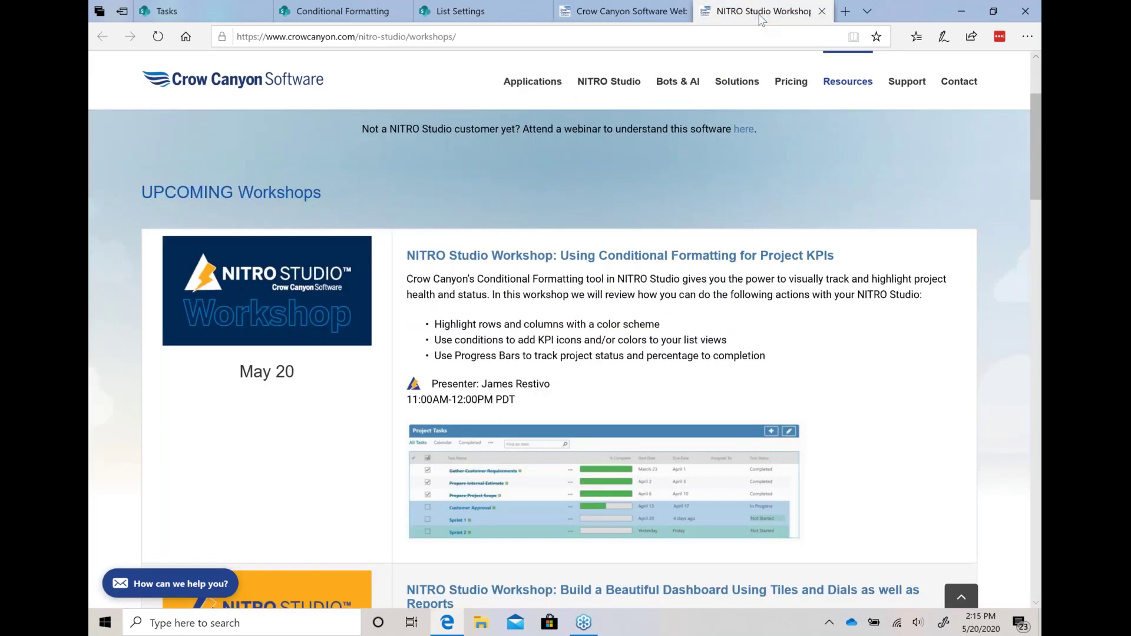
scroll(648, 311, down, 2)
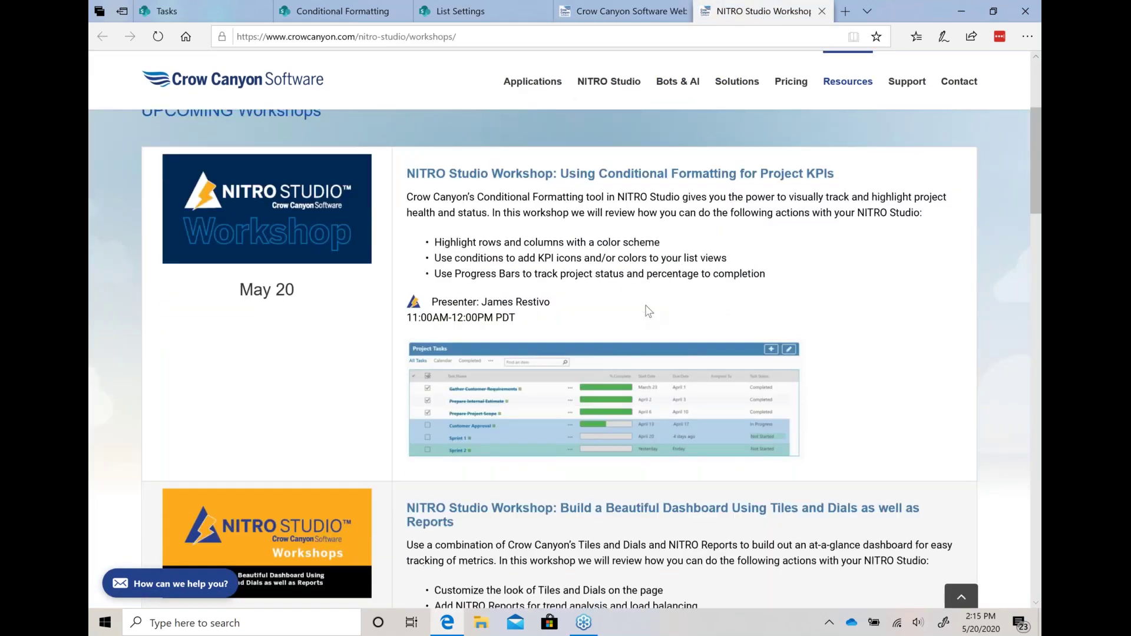
scroll(610, 507, down, 1)
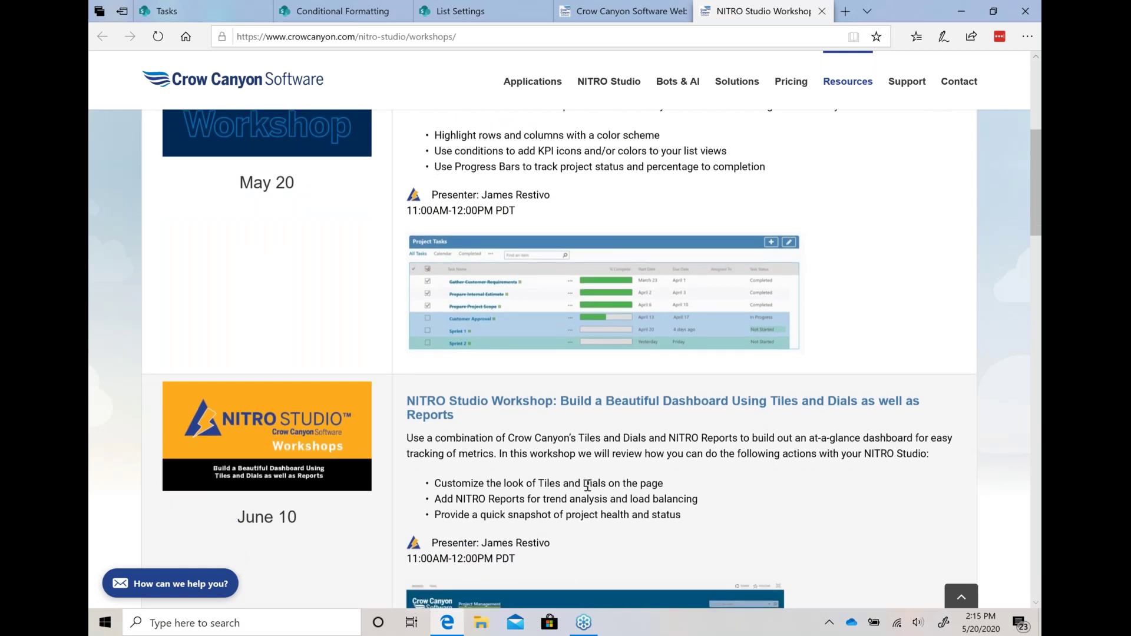
scroll(588, 487, down, 1)
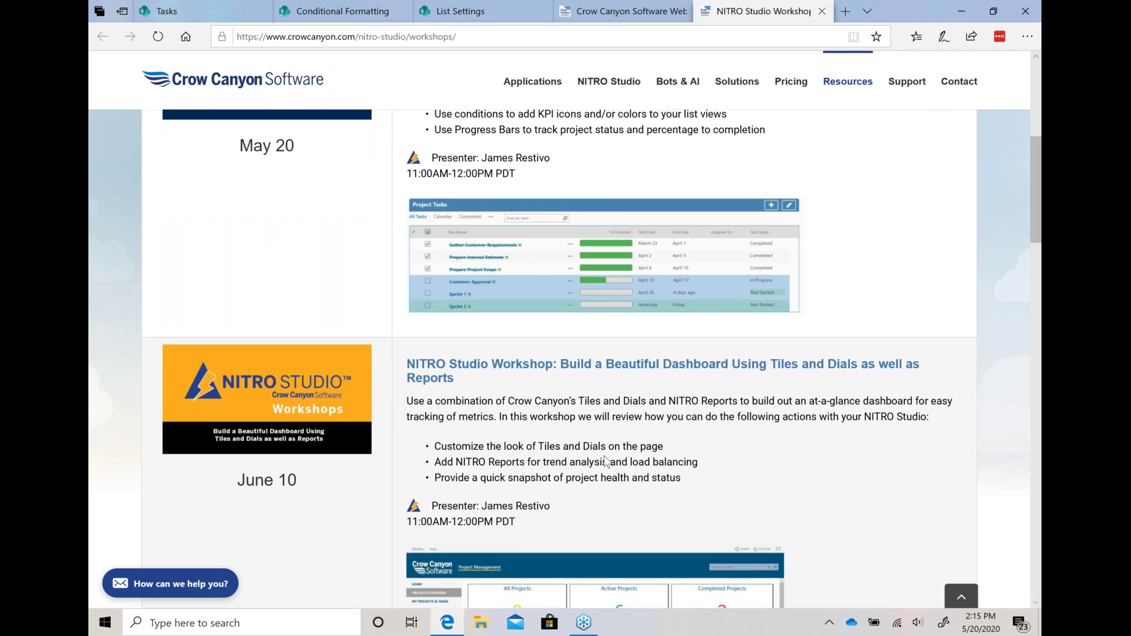
Examine the description and dashboard image of the June 10 Tiles and Dials workshop, and return to the May 20 conditional formatting workshop
scroll(609, 463, down, 2)
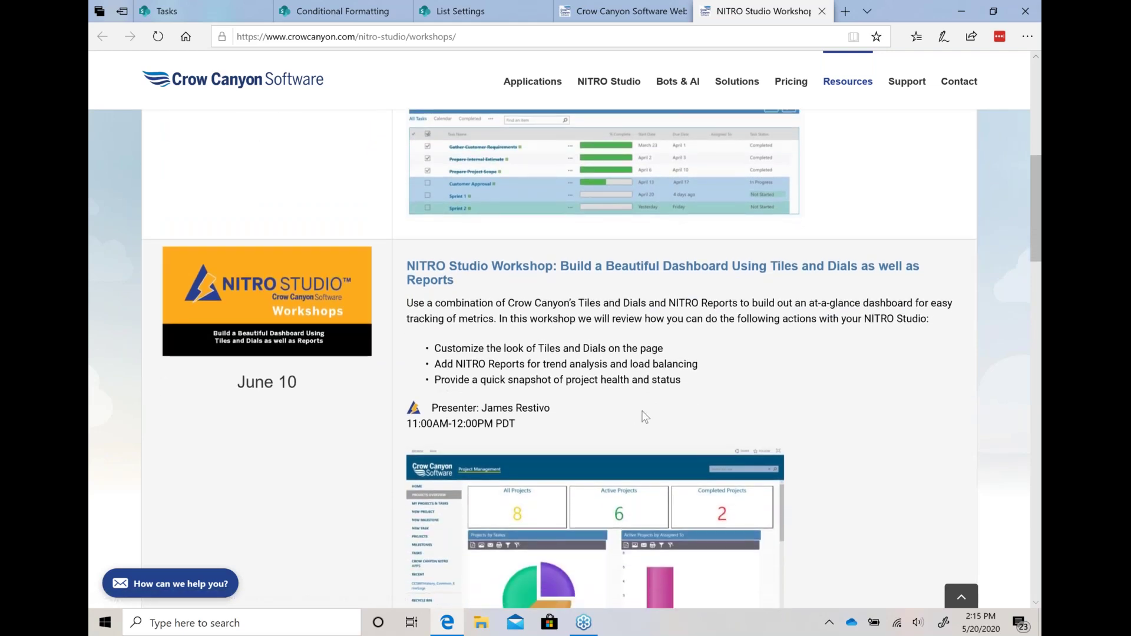
scroll(646, 417, up, 1)
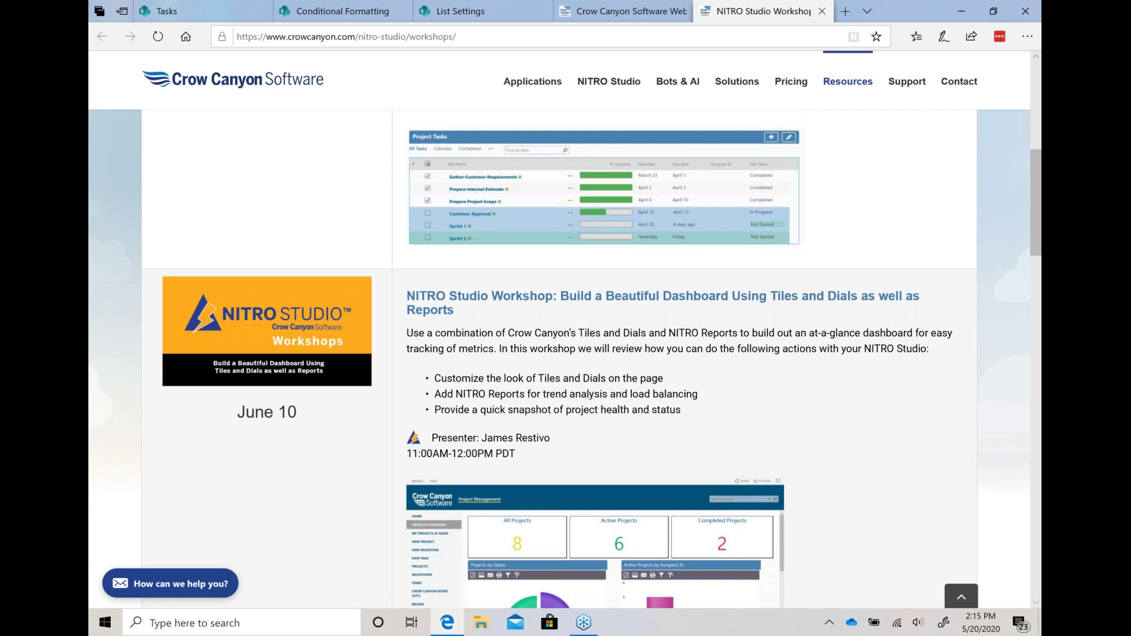
scroll(616, 251, up, 1)
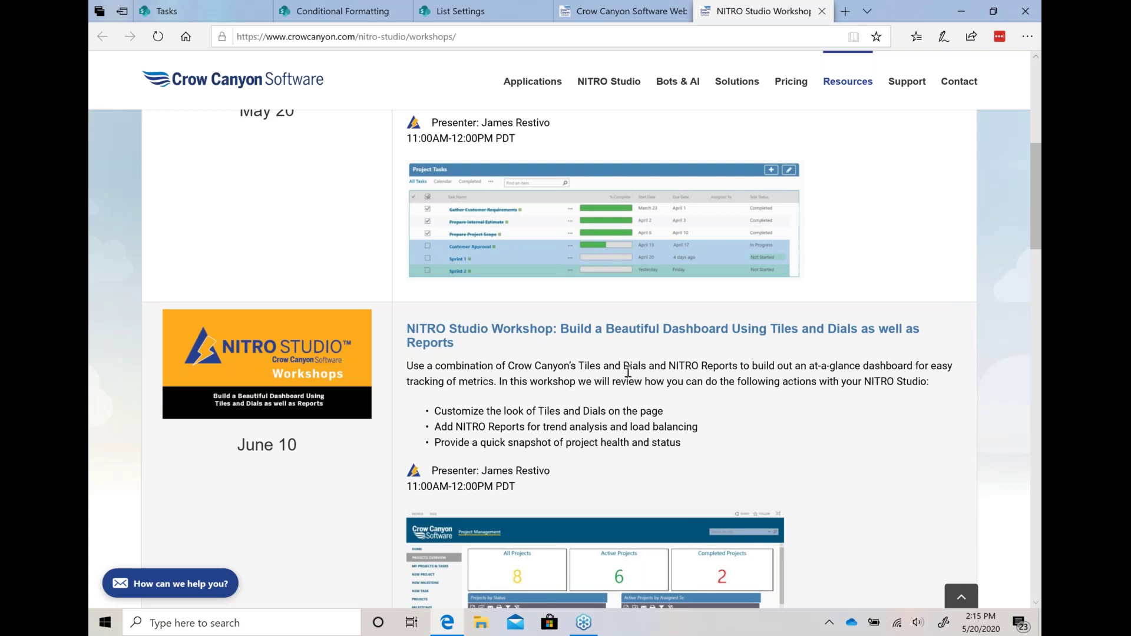
scroll(628, 372, down, 3)
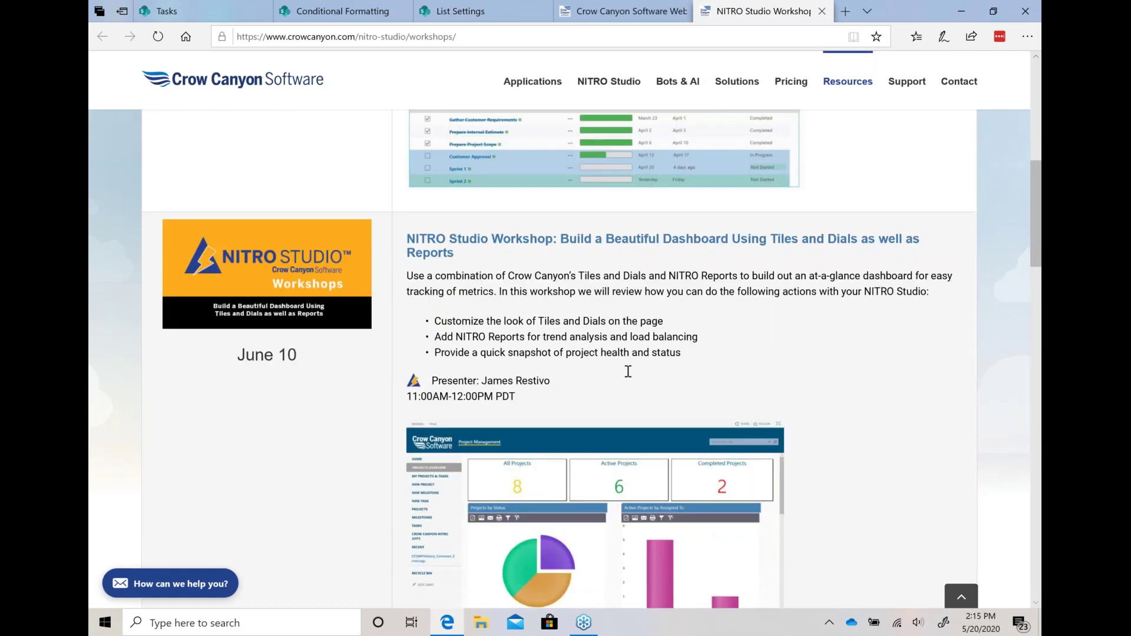
scroll(628, 372, down, 2)
scroll(628, 371, down, 1)
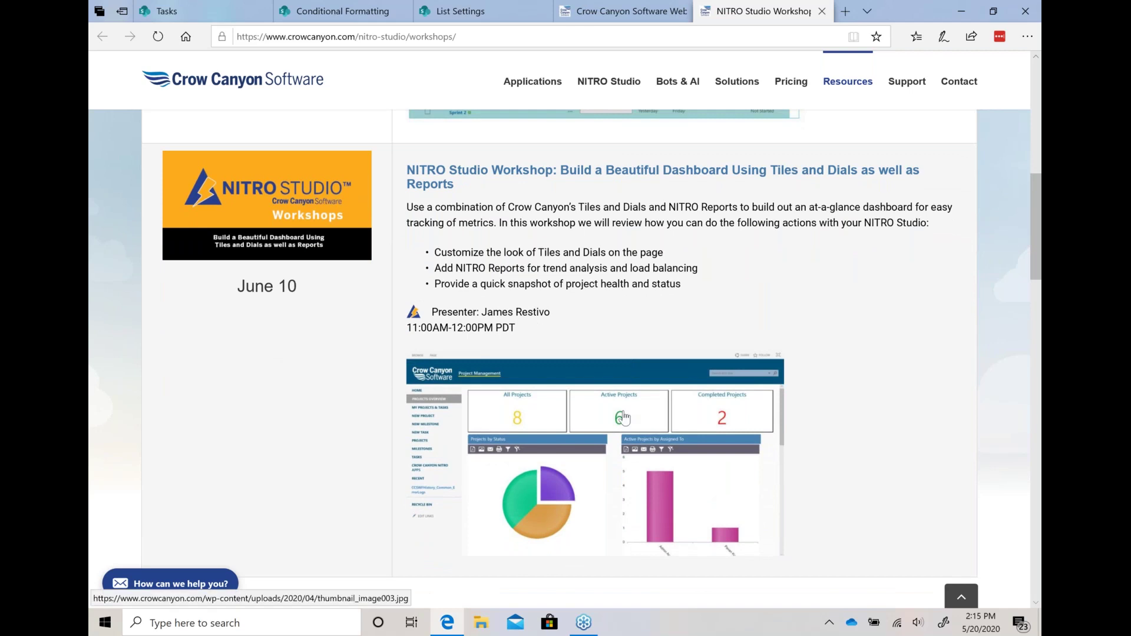
scroll(623, 418, down, 3)
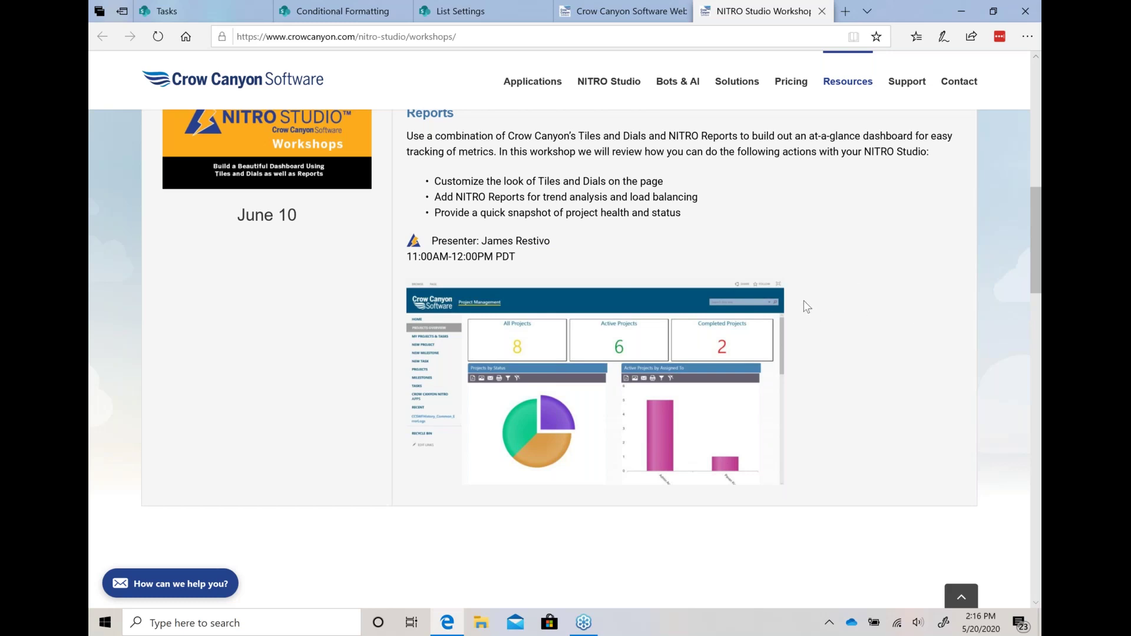
scroll(805, 302, up, 2)
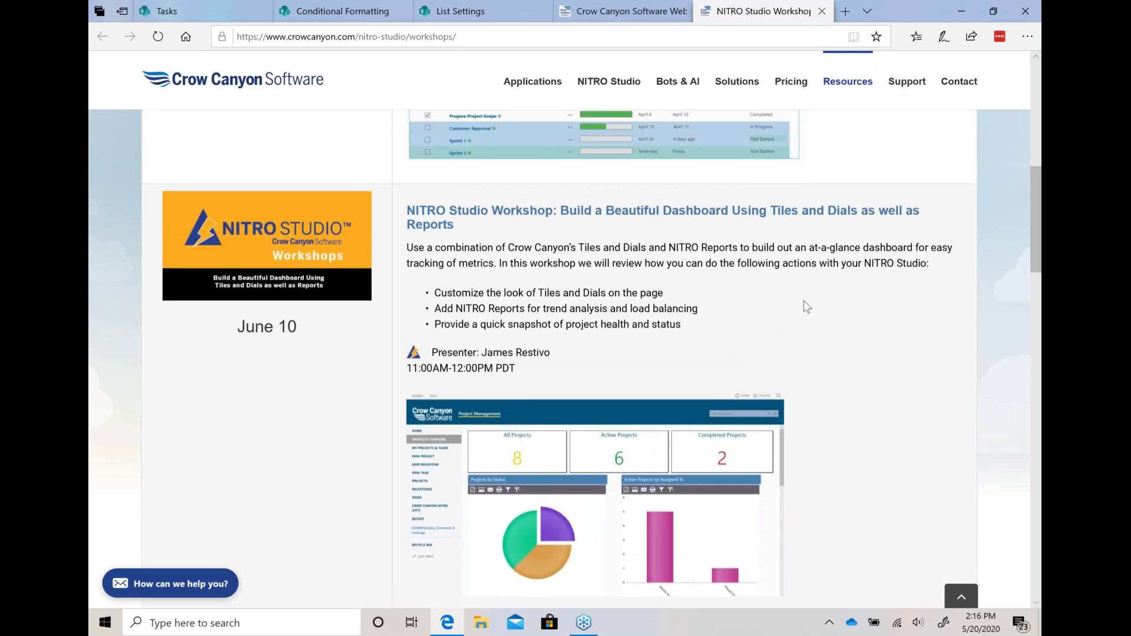
scroll(805, 302, up, 2)
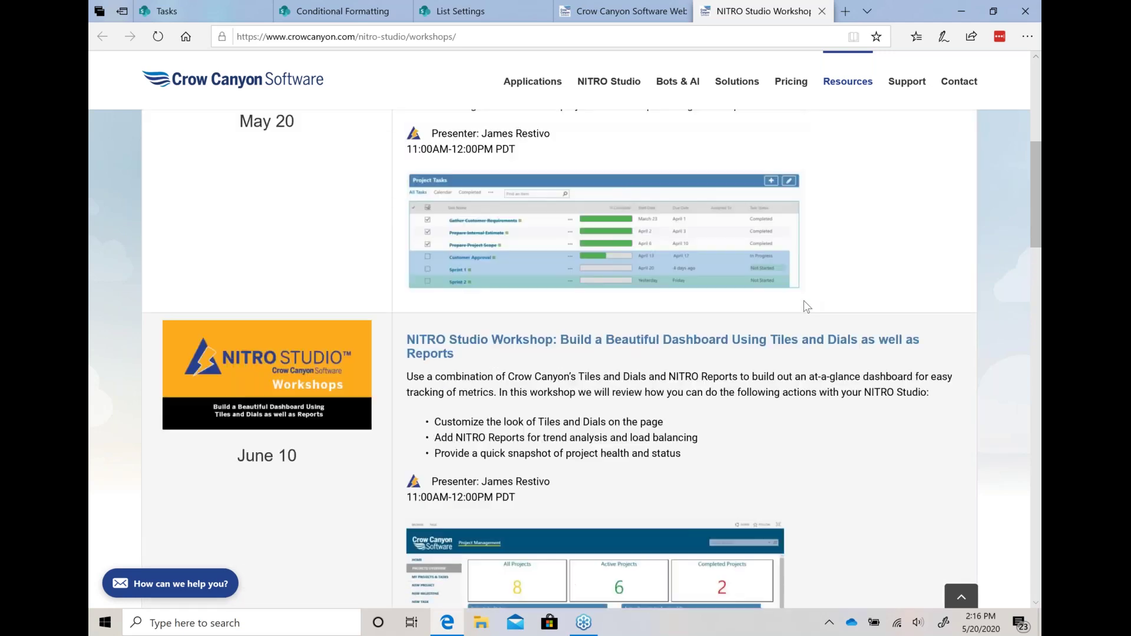
scroll(803, 301, up, 3)
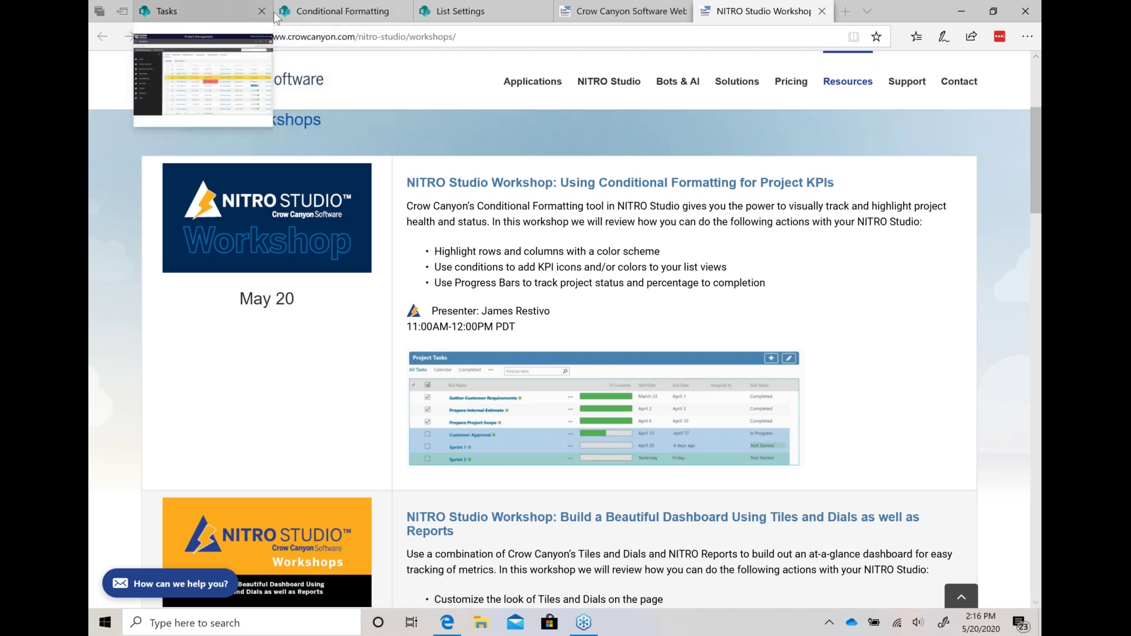
Return to the project management Tasks list and view its first columns, including the task names and due dates
click(231, 12)
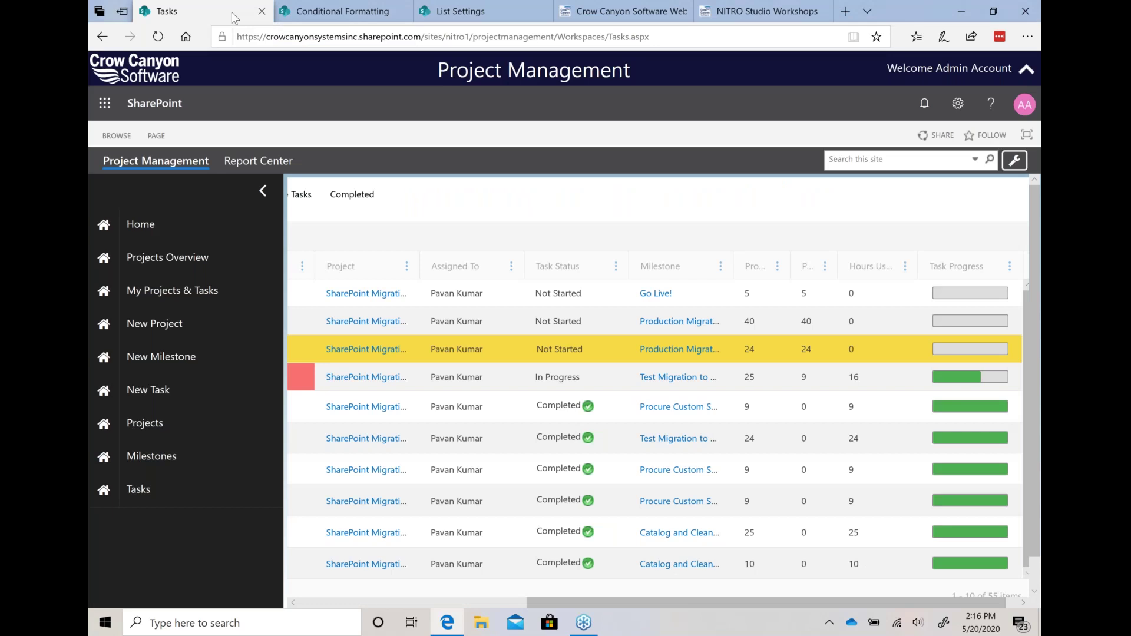
drag(562, 599, 293, 593)
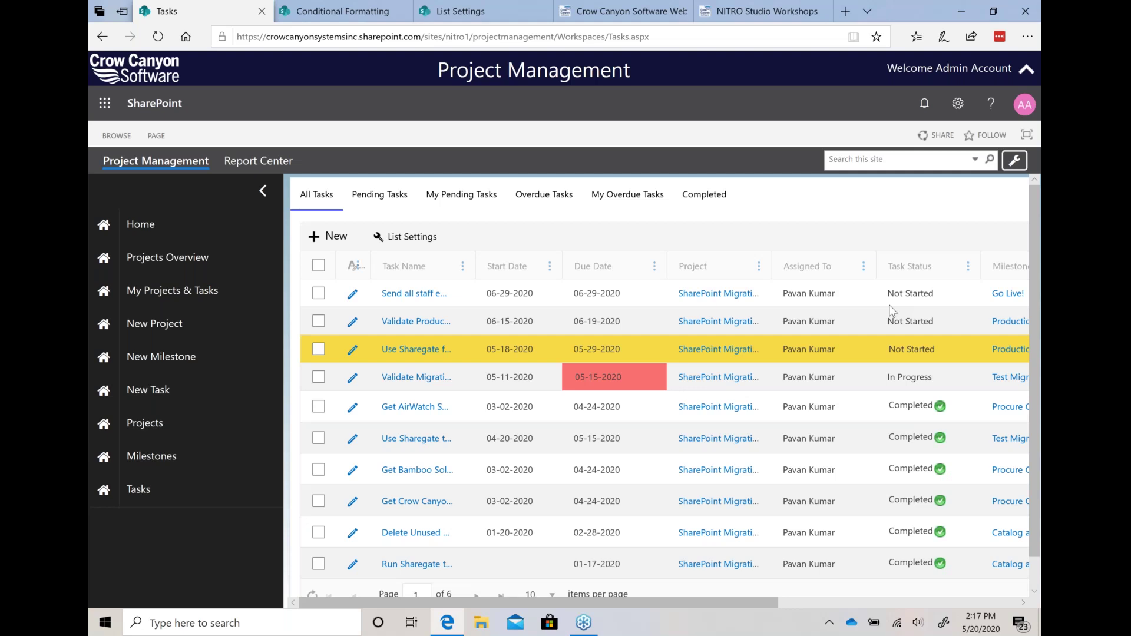
click(1038, 163)
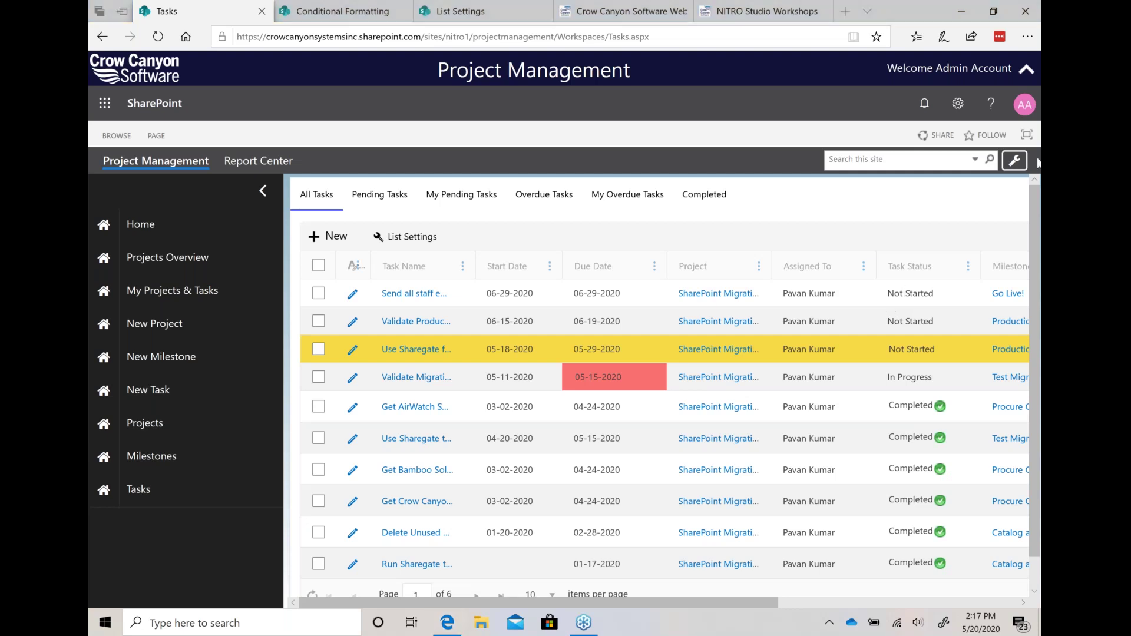